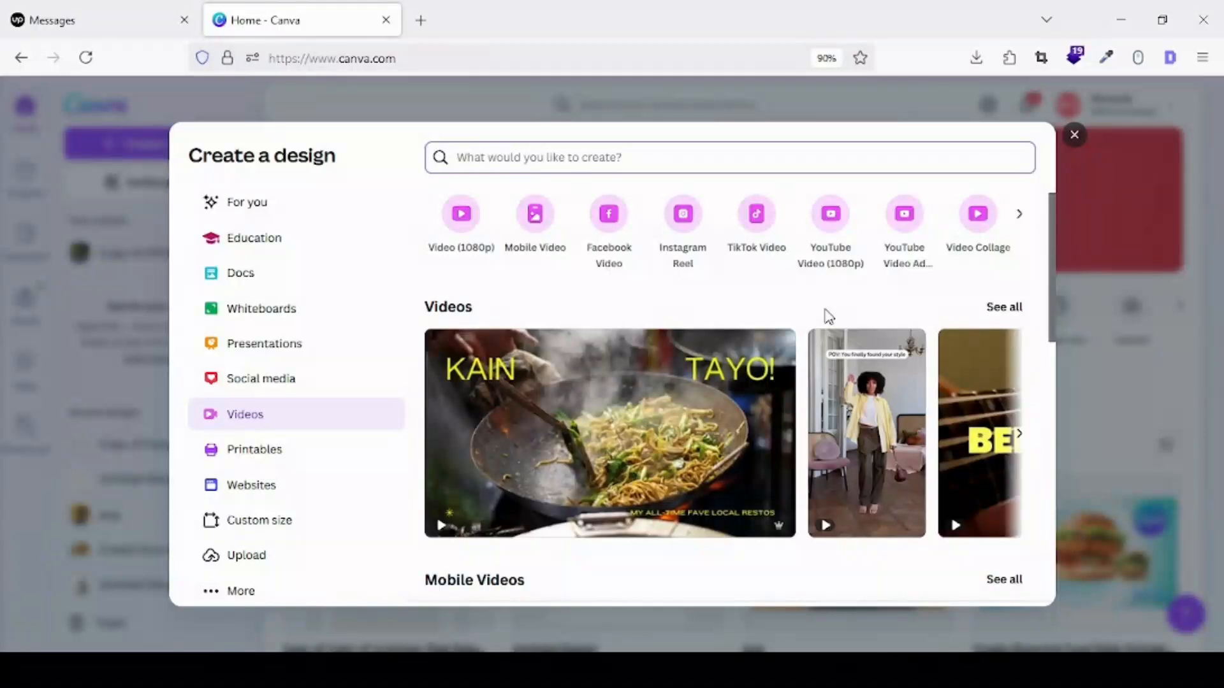
- Create a YouTube Video (1080p) design and add the uploaded color portrait of the dark-haired man in front of crates
left_click(845, 214)
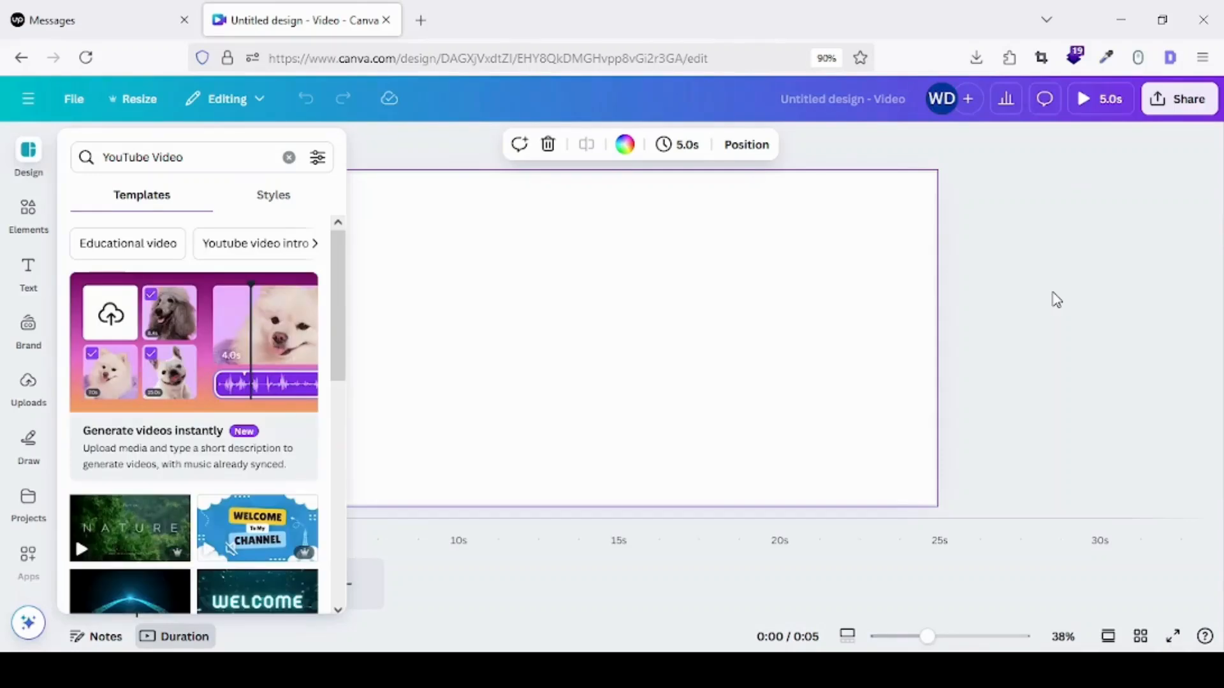
left_click(1049, 311)
left_click(16, 409)
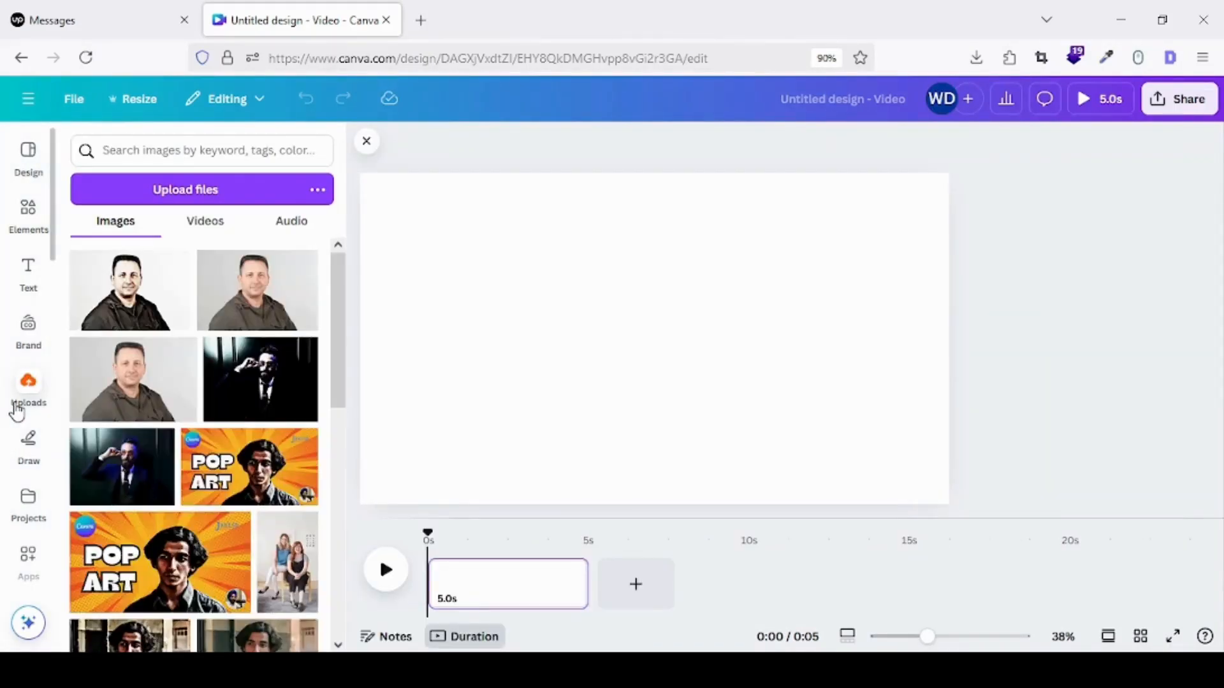
scroll(185, 469, "down", 3)
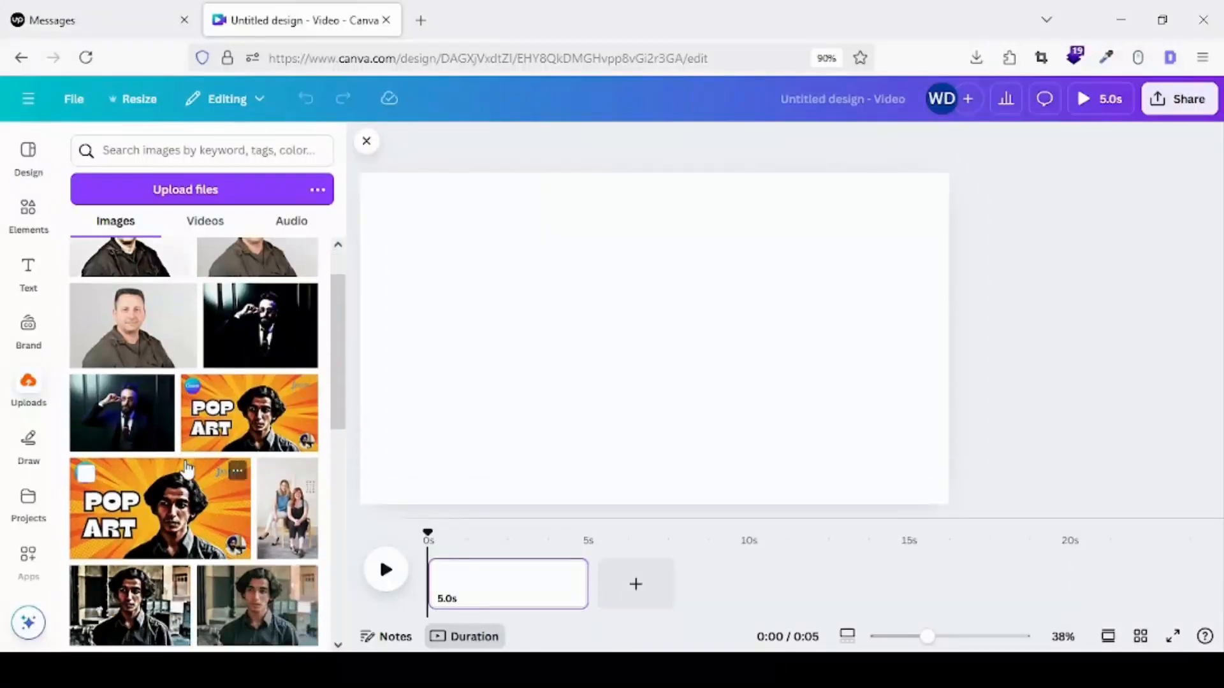
left_click(228, 516)
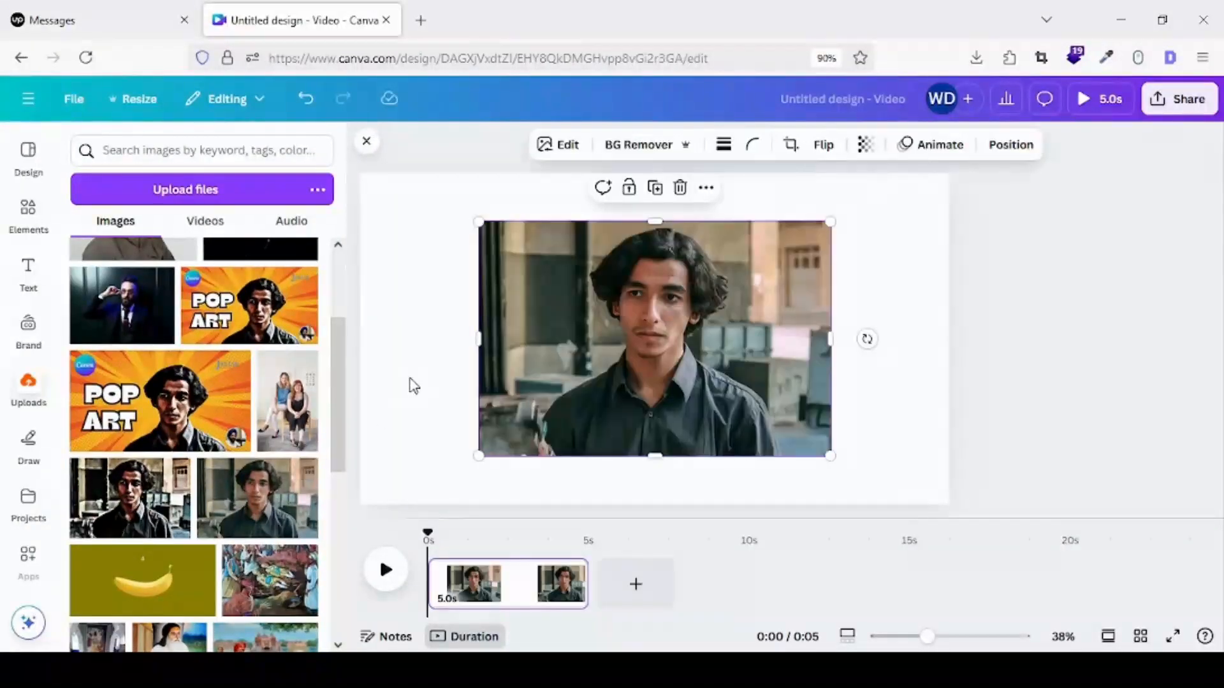
- Set the portrait image as the page background
left_click(416, 378)
right_click(506, 366)
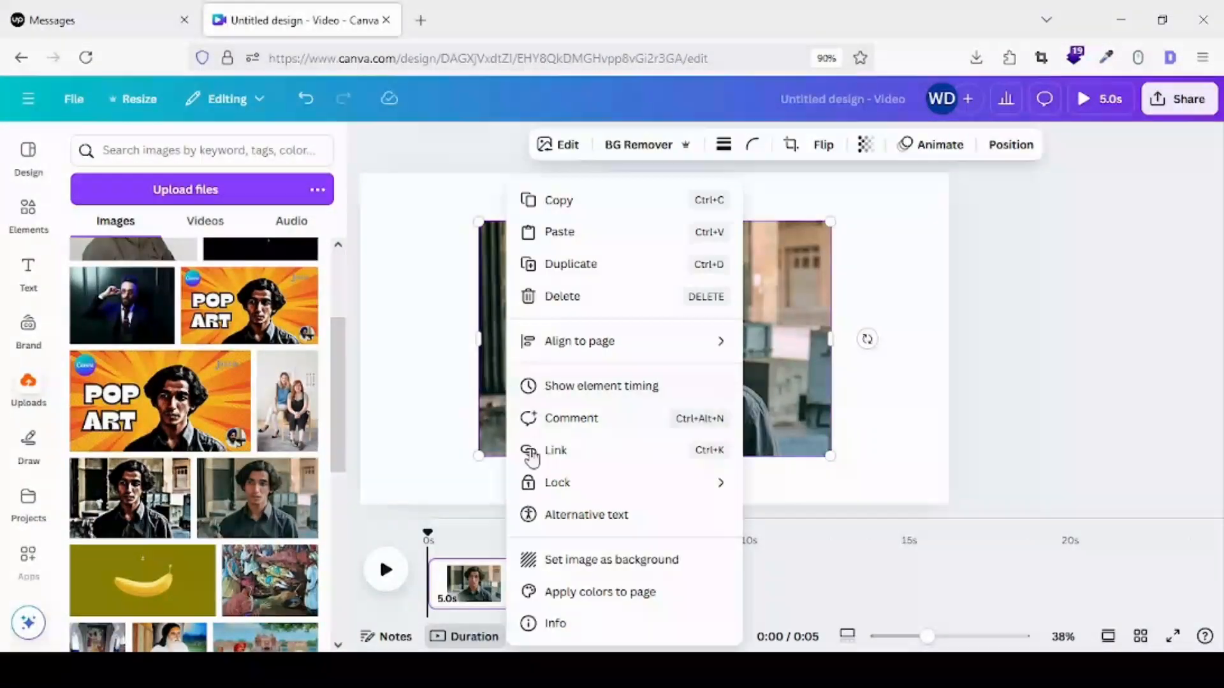
left_click(577, 570)
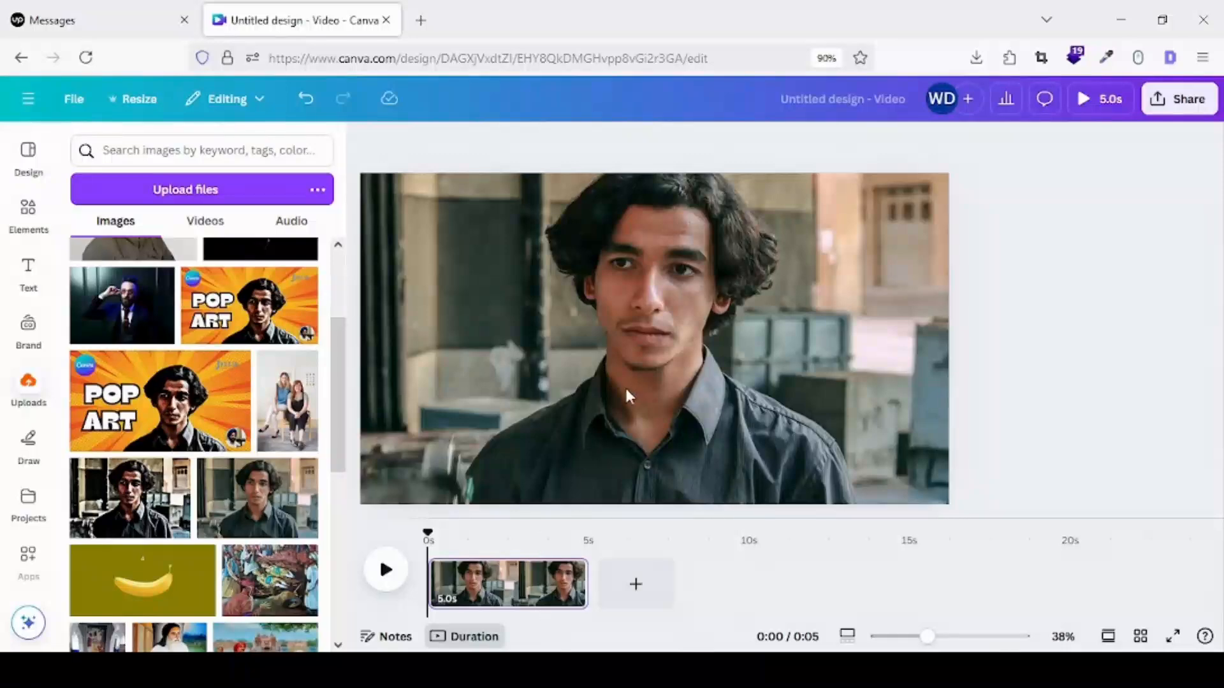
- Adjust the background image by setting its saturation to 80 and its clarity to 100
left_click(578, 200)
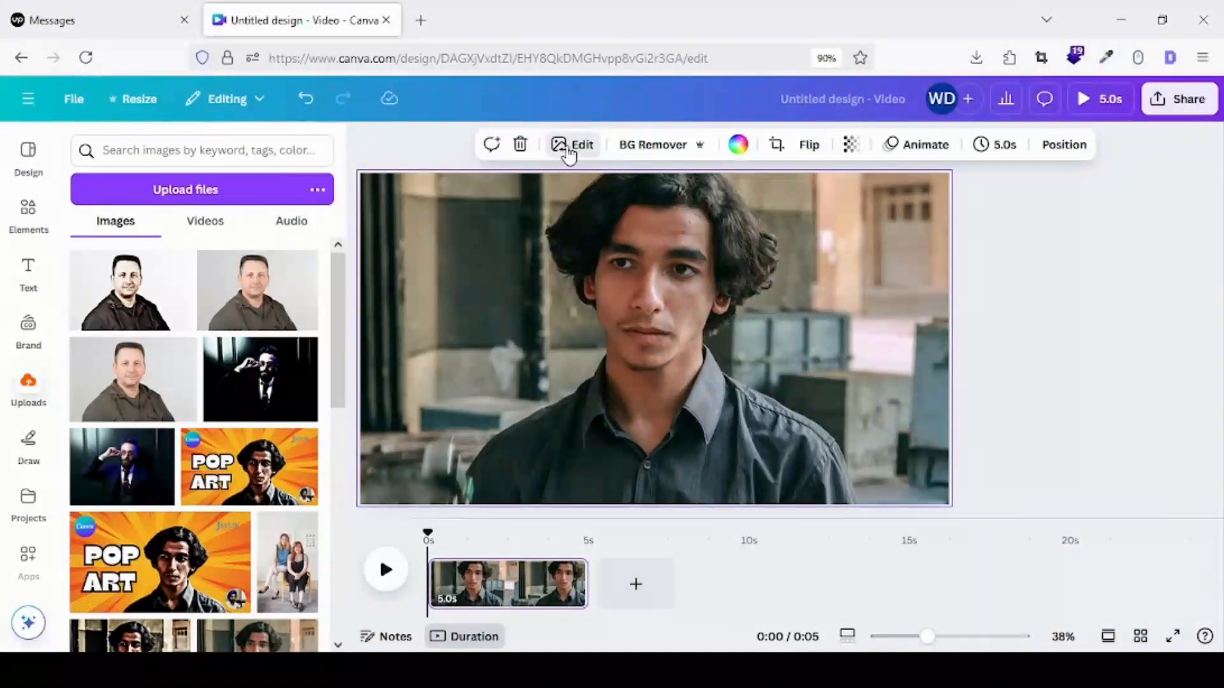
left_click(568, 153)
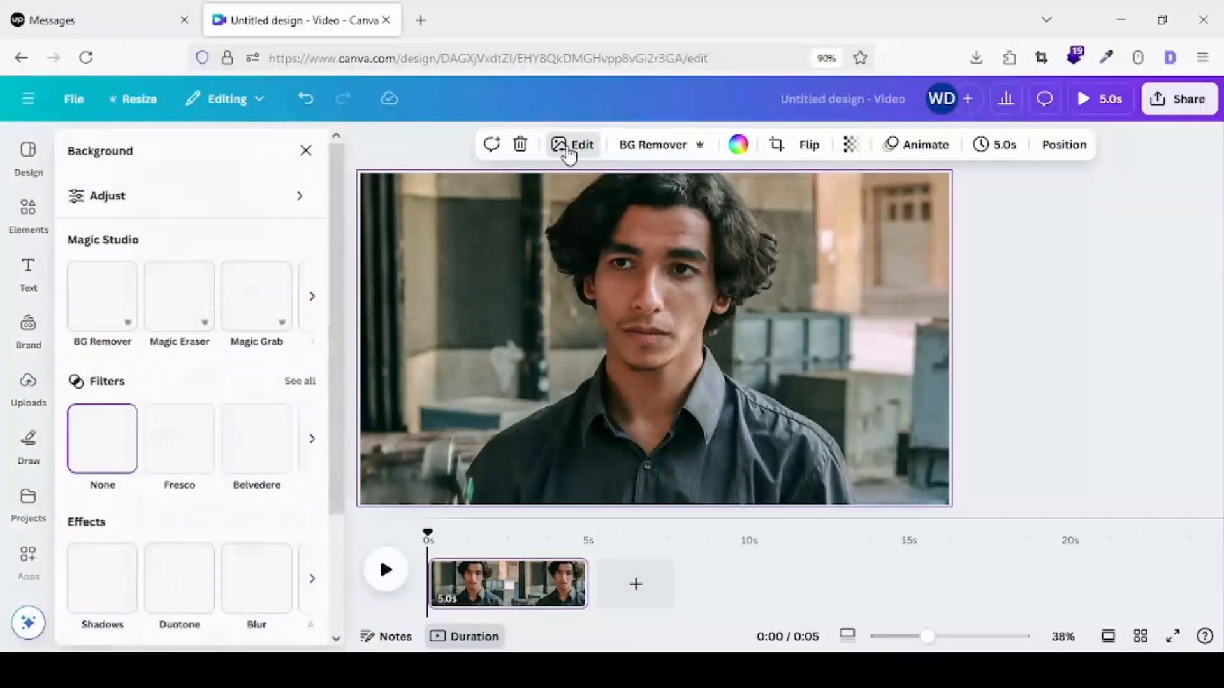
left_click(107, 205)
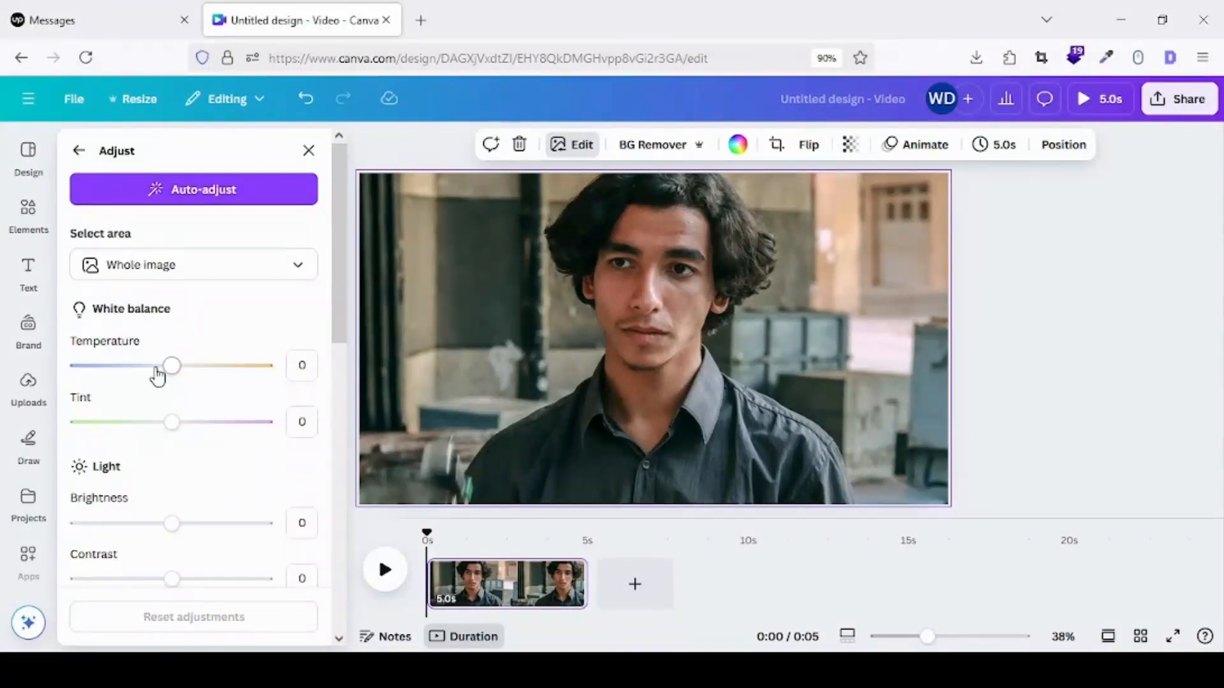
scroll(89, 507, "down", 5)
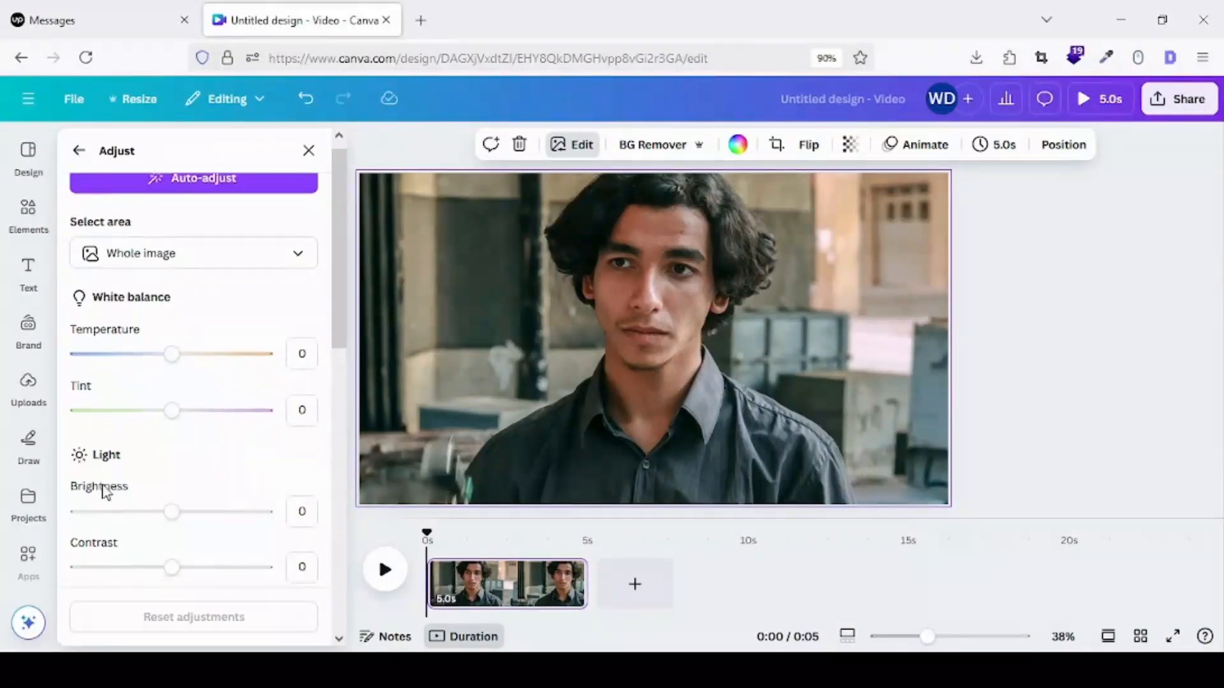
scroll(119, 535, "down", 5)
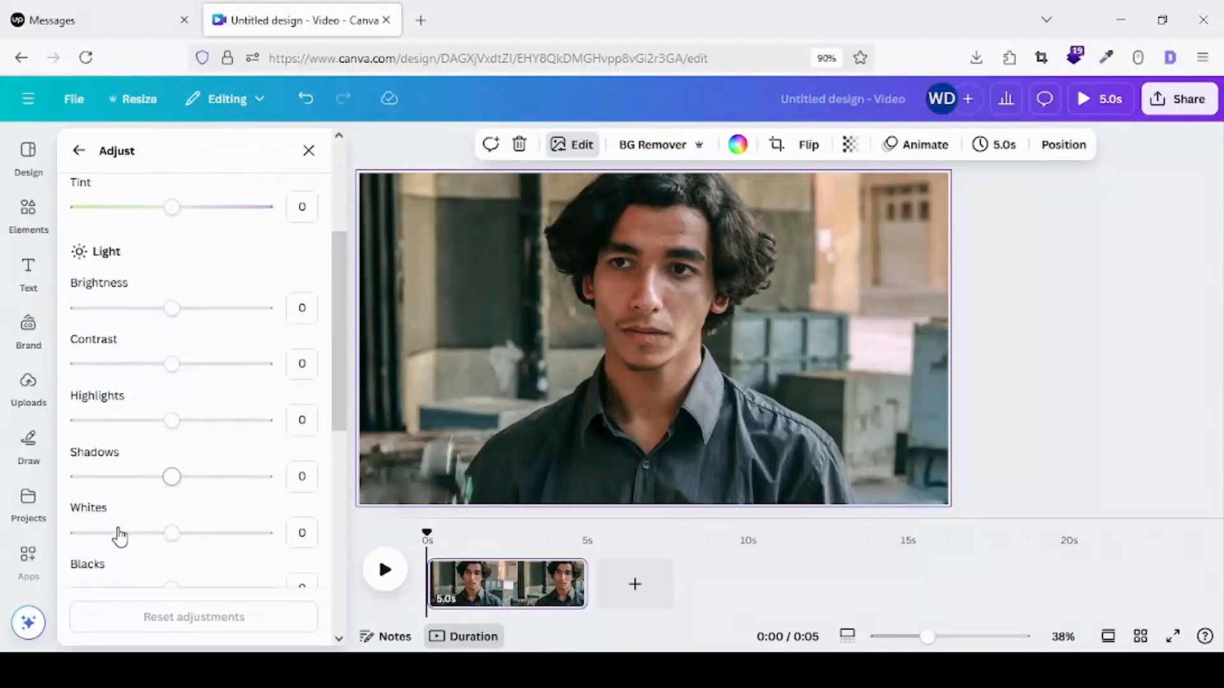
scroll(120, 537, "down", 2)
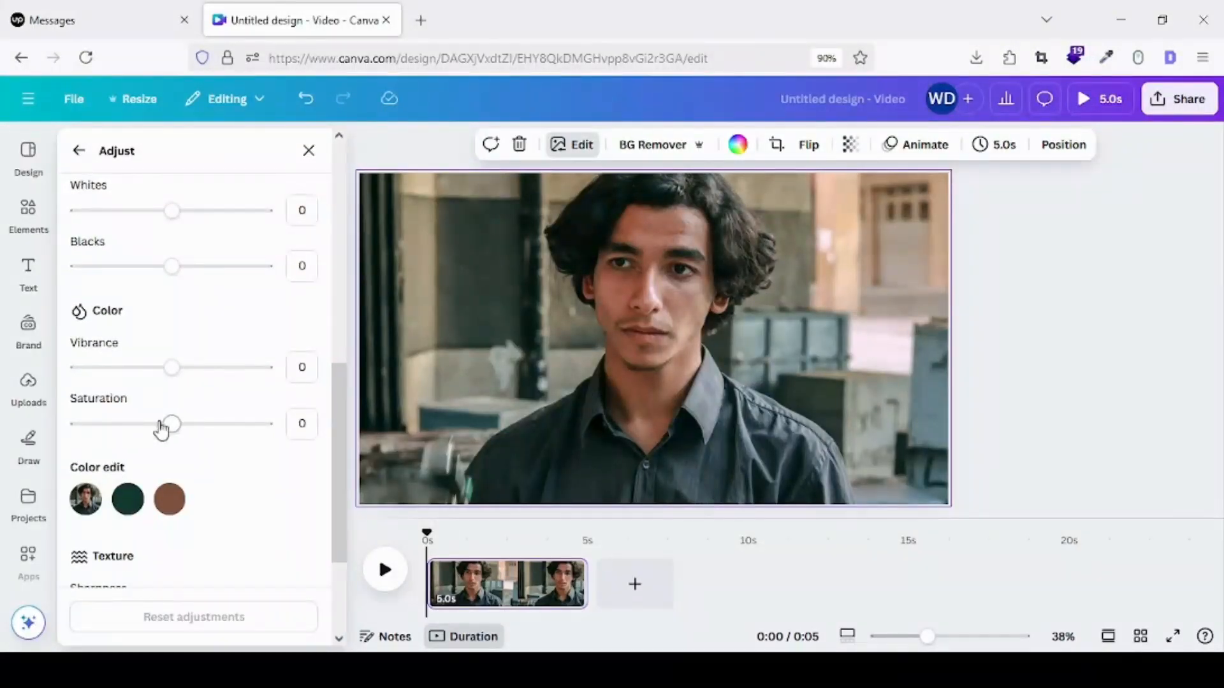
left_click_drag(174, 429, 242, 433)
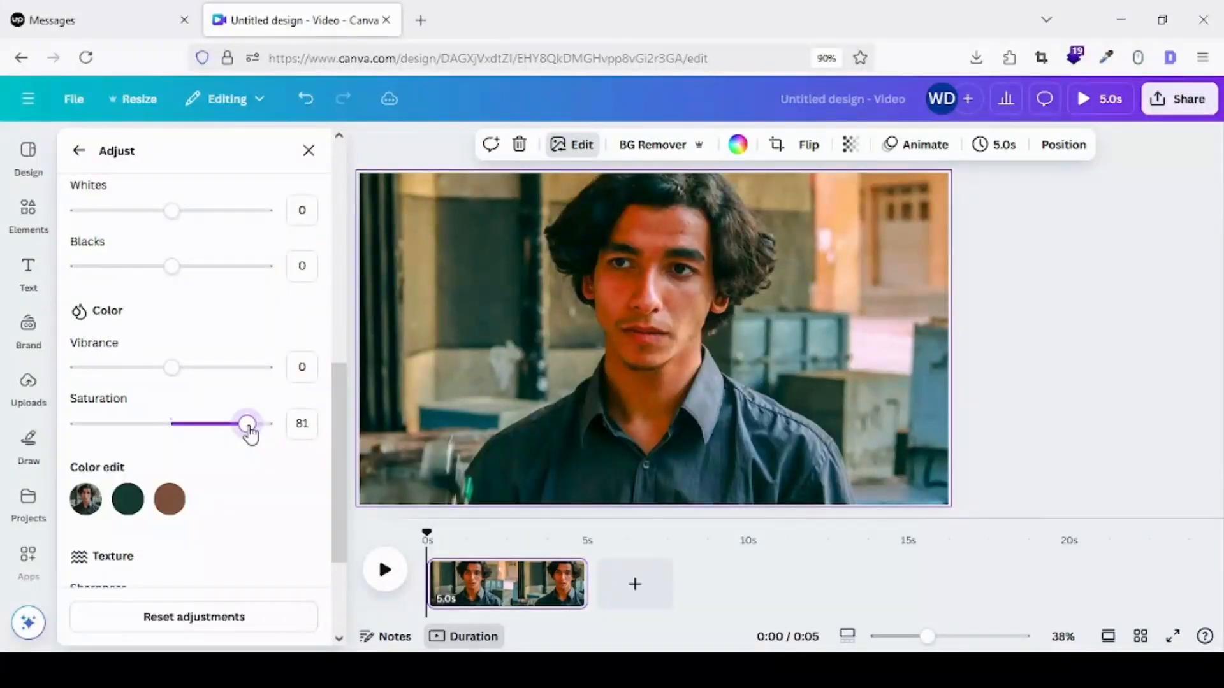
left_click(308, 423)
scroll(179, 491, "down", 3)
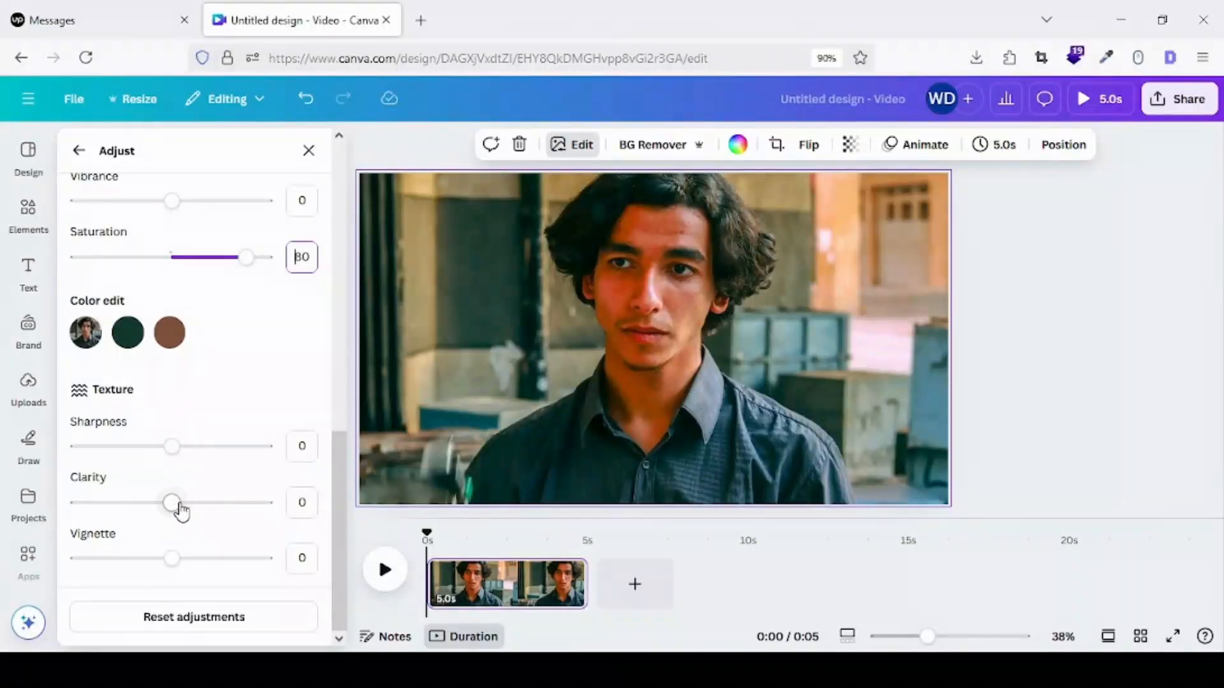
left_click_drag(173, 503, 286, 508)
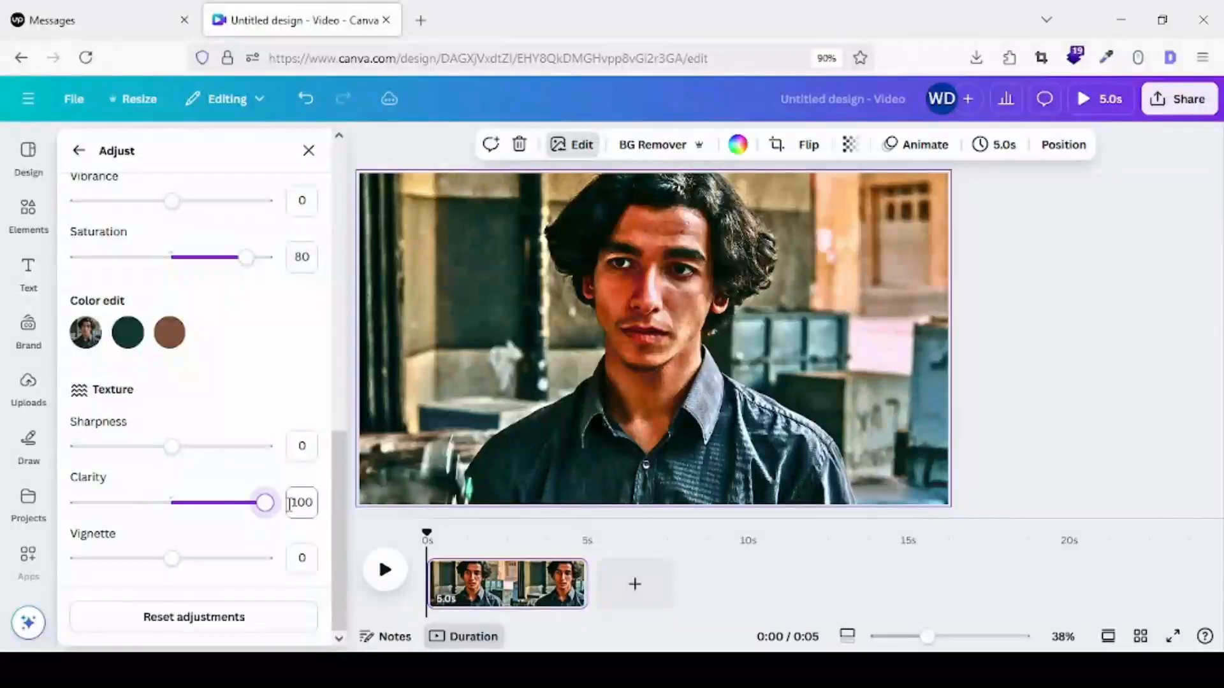
- Search the Canva apps for "screen" and open the Screen app
left_click(28, 567)
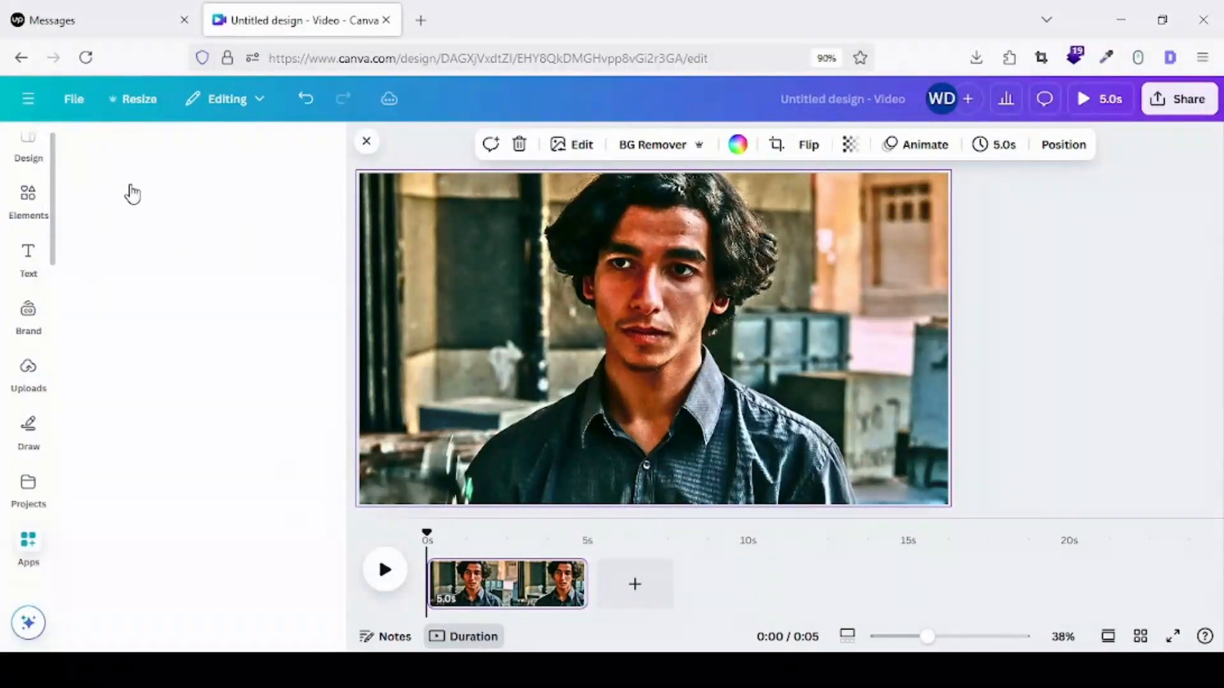
left_click(152, 148)
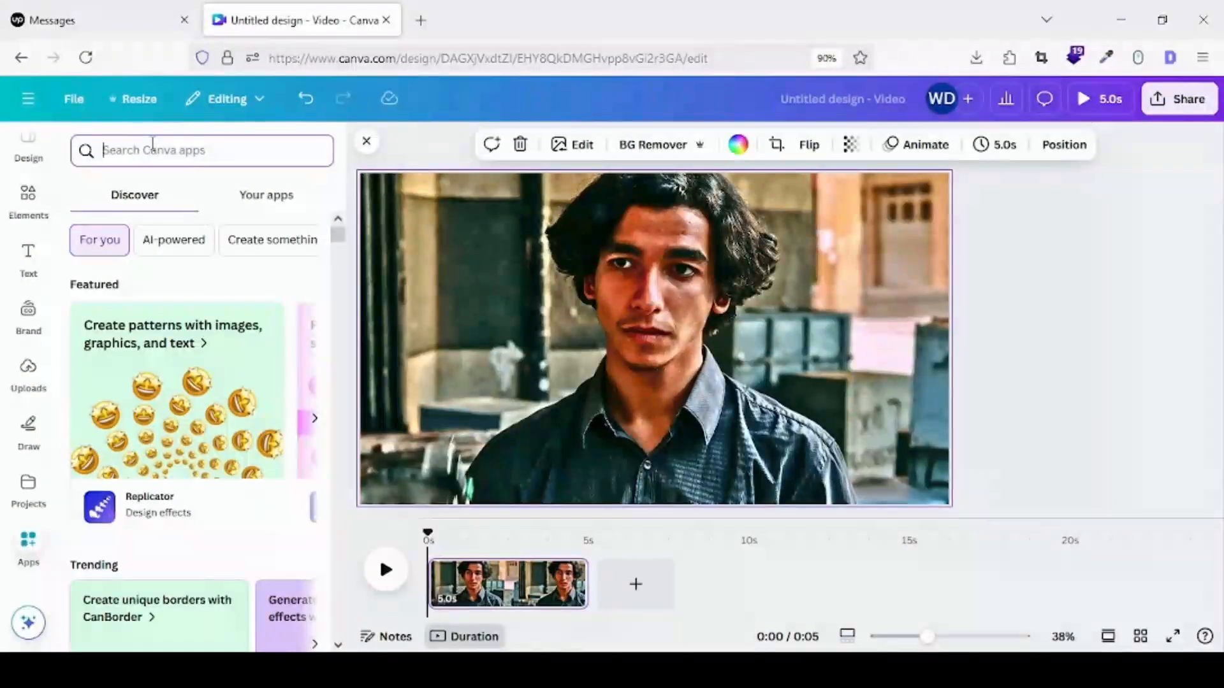
type("sc")
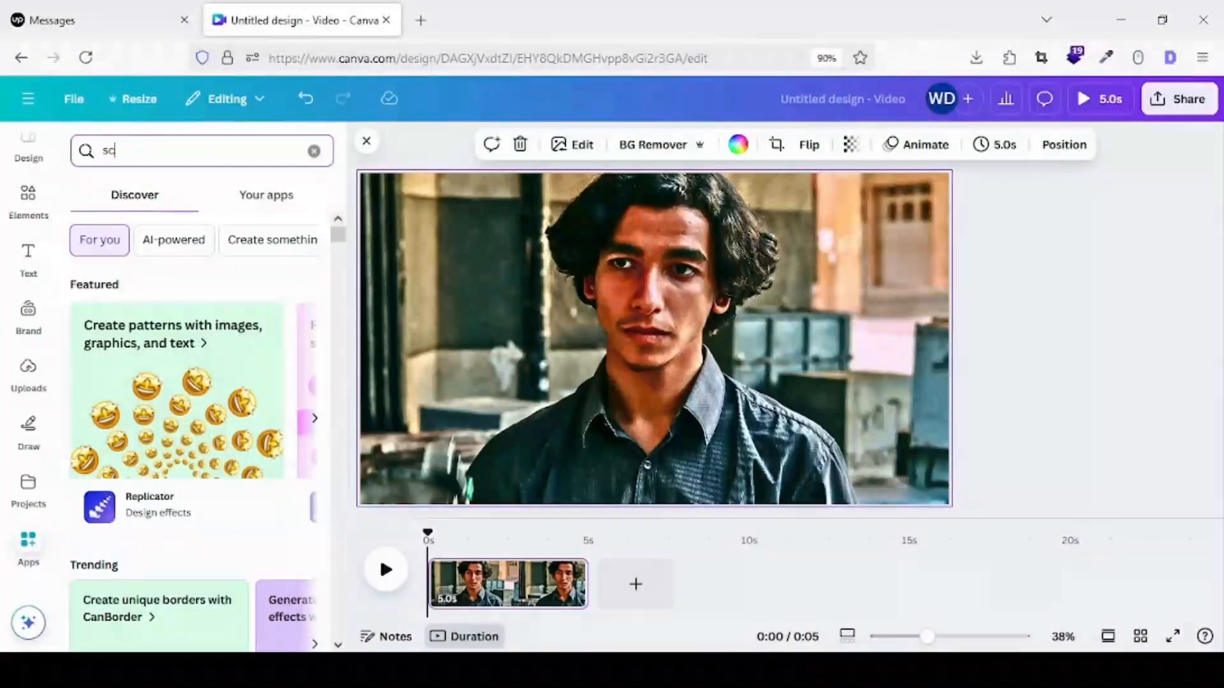
type("reen")
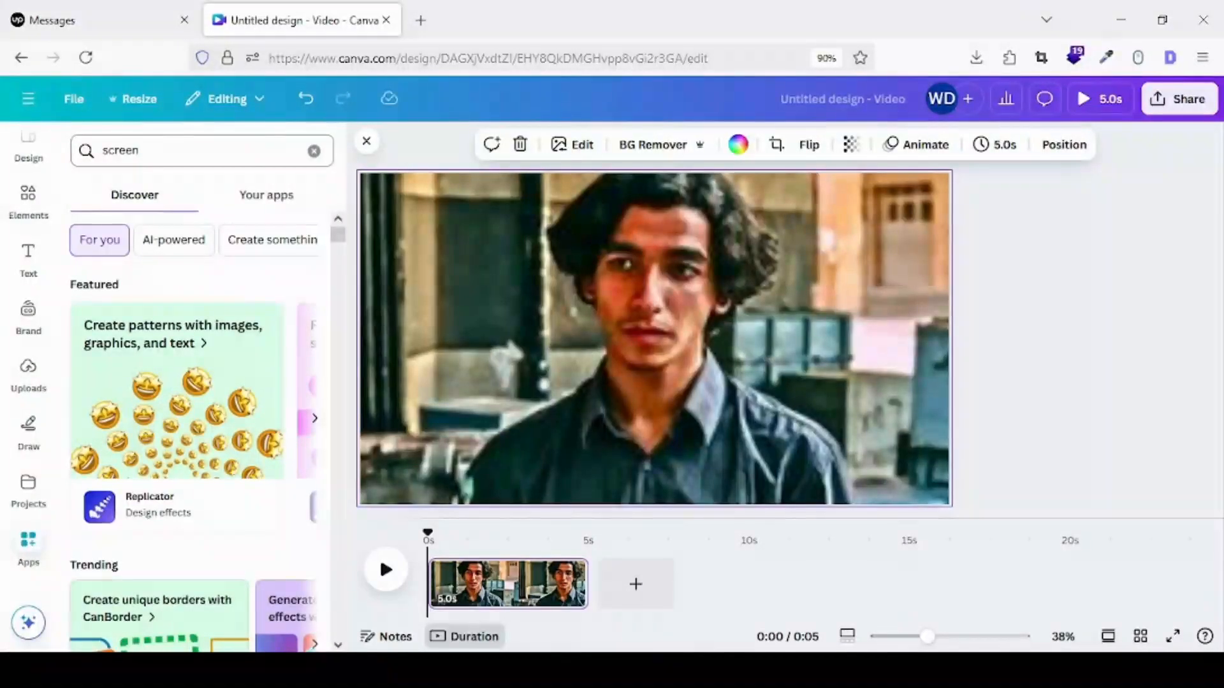
key("Return")
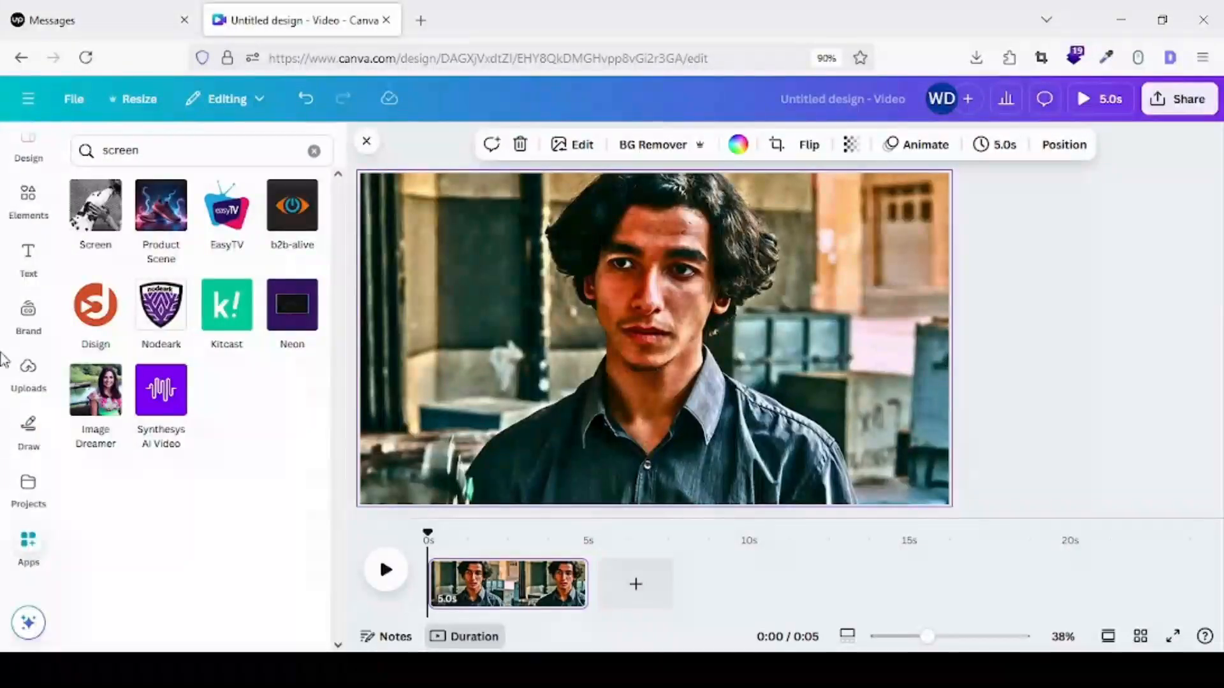
left_click(107, 215)
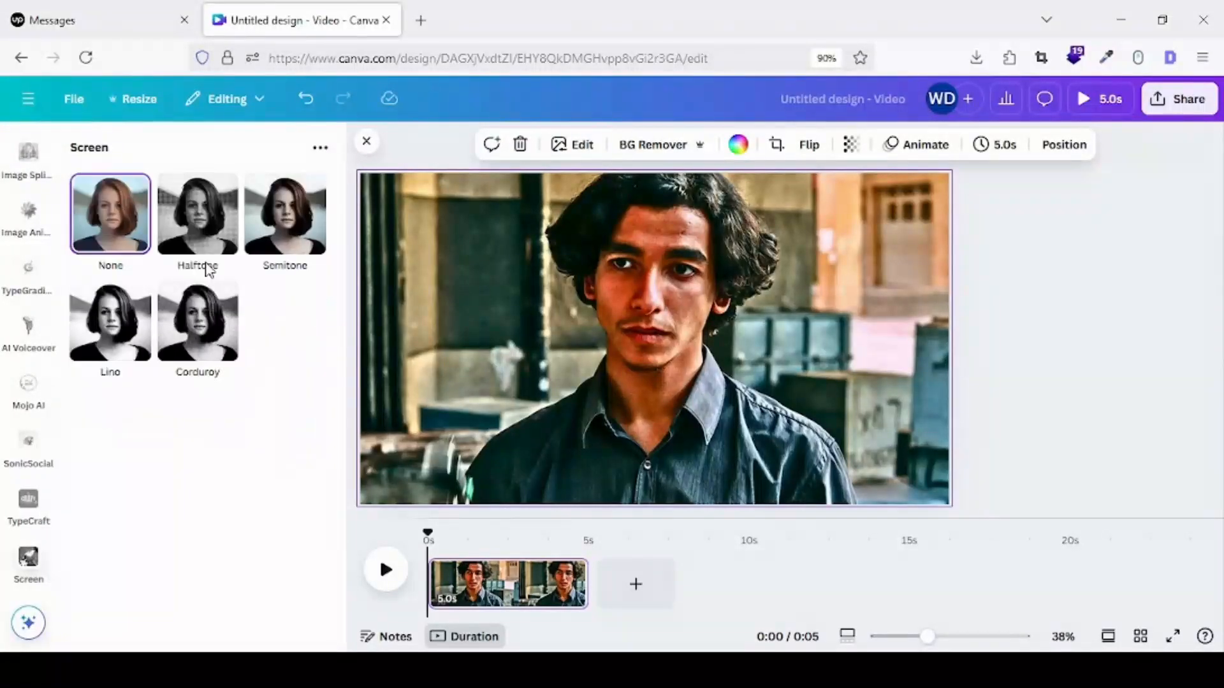
- Apply the Halftone effect to the portrait with a halftone amount of 0.15 and a halftone scale of 2, and save it
left_click(207, 233)
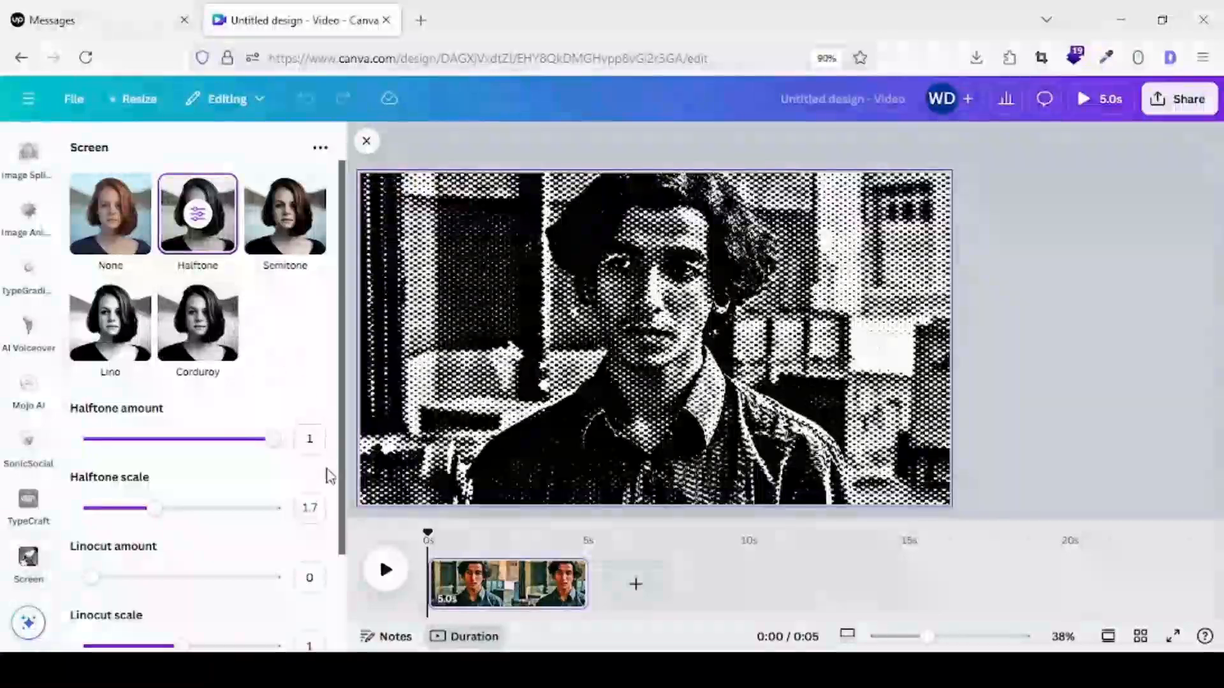
left_click_drag(265, 445, 121, 463)
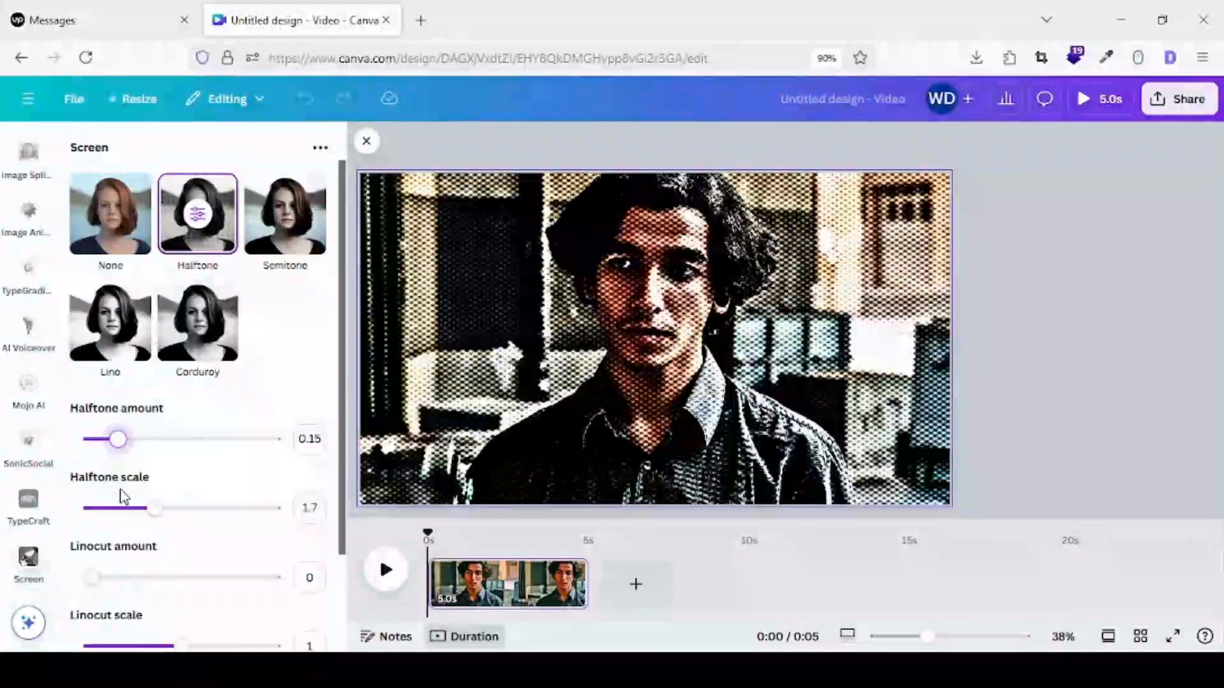
mouse_move(156, 510)
left_mouse_down()
mouse_move(192, 521)
mouse_move(173, 527)
left_mouse_up()
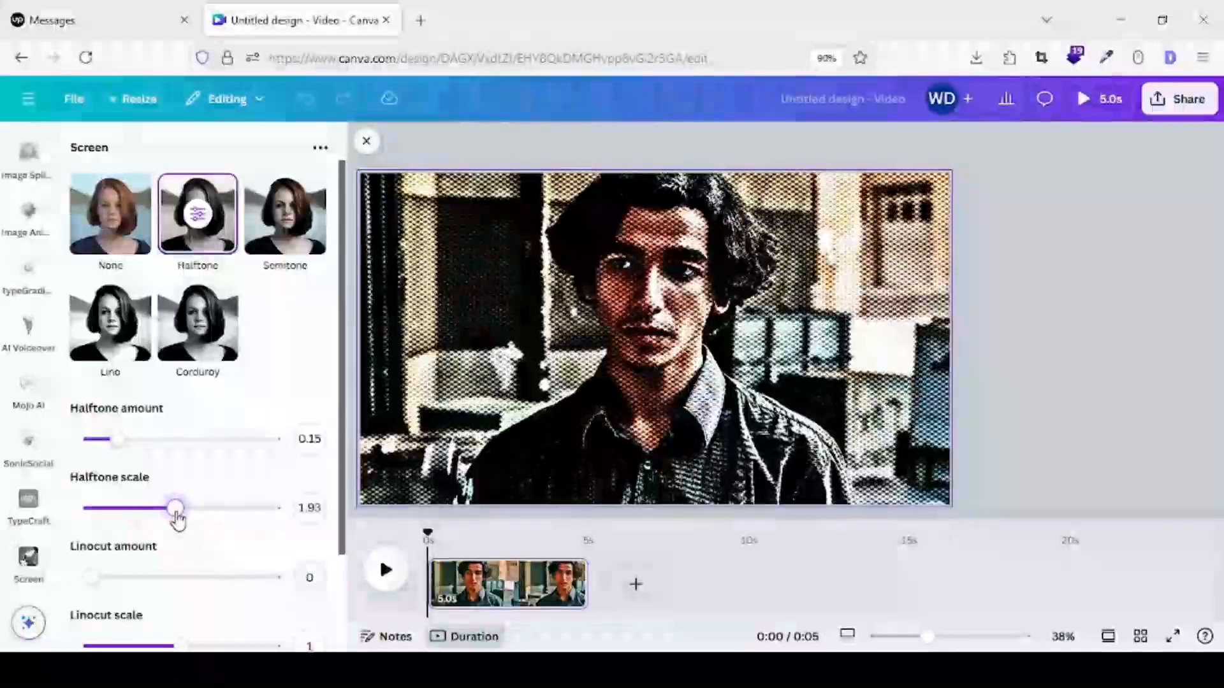
mouse_move(176, 519)
left_mouse_down()
mouse_move(191, 512)
mouse_move(170, 519)
mouse_move(184, 523)
left_mouse_up()
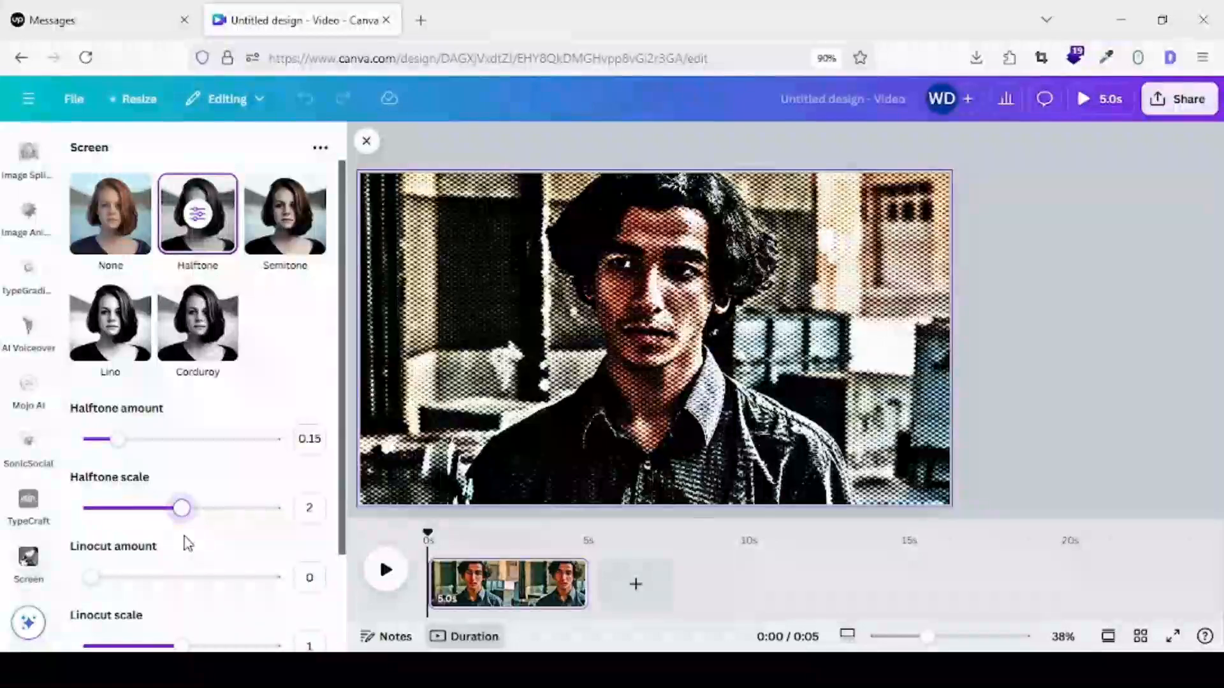
scroll(186, 542, "down", 2)
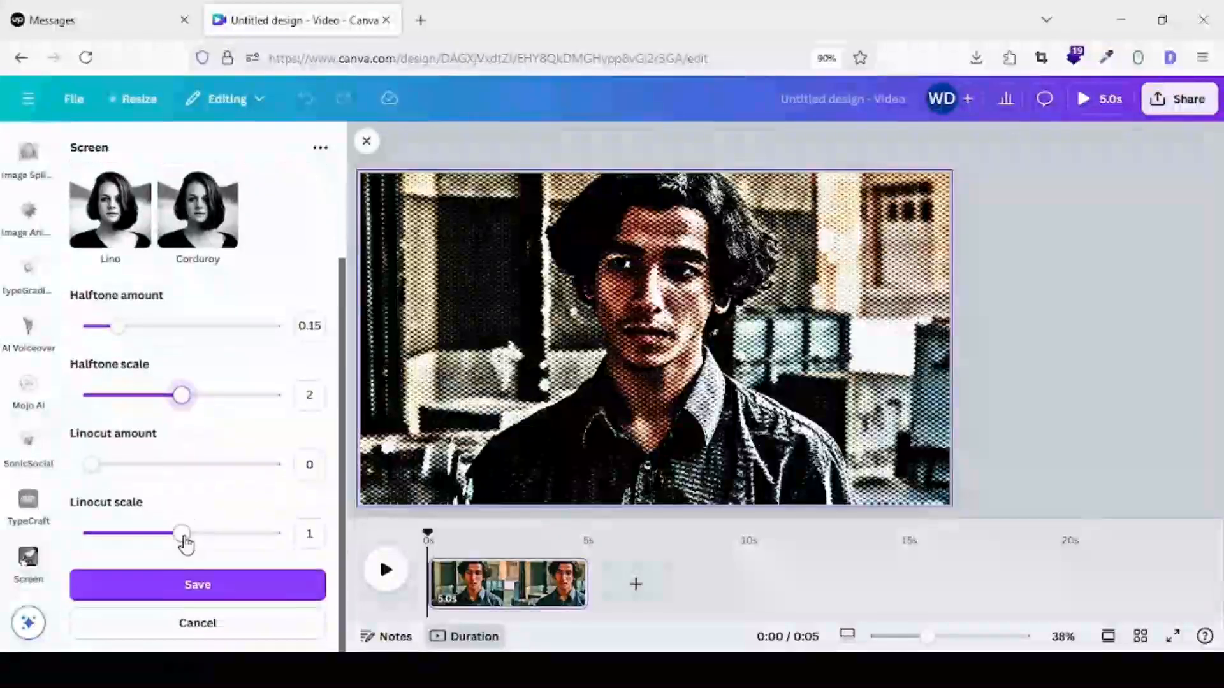
left_click(224, 593)
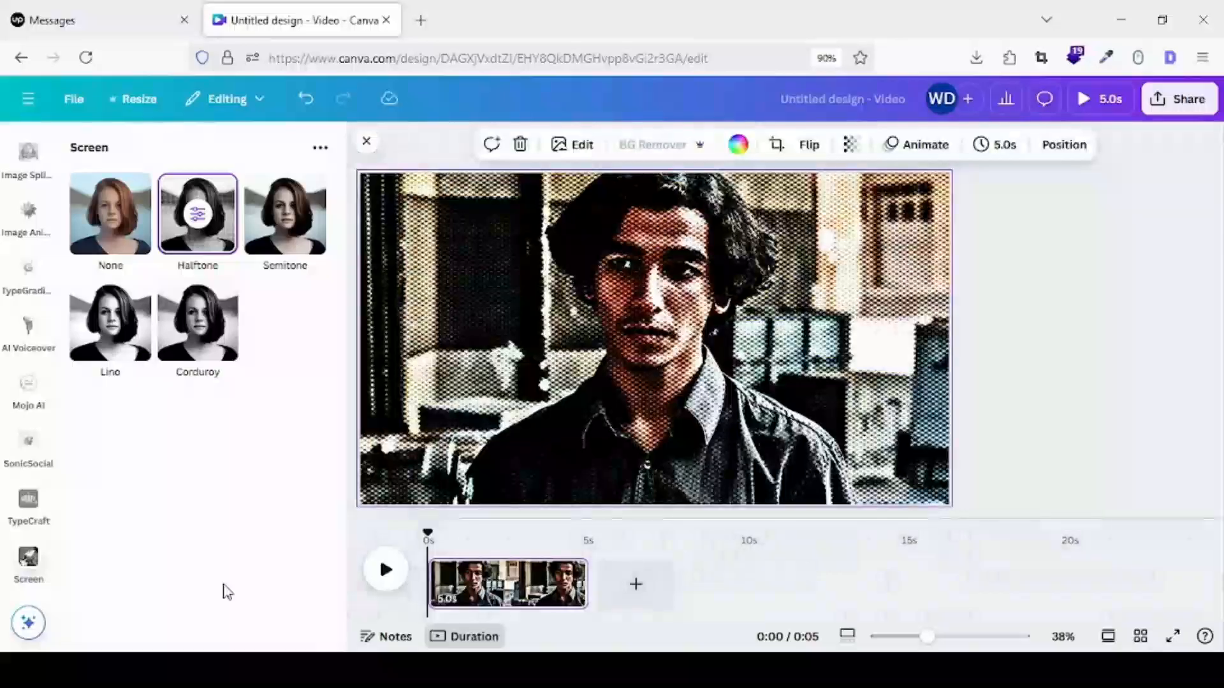
- Detach the halftone portrait from the page background and remove the scene behind the man
right_click(449, 370)
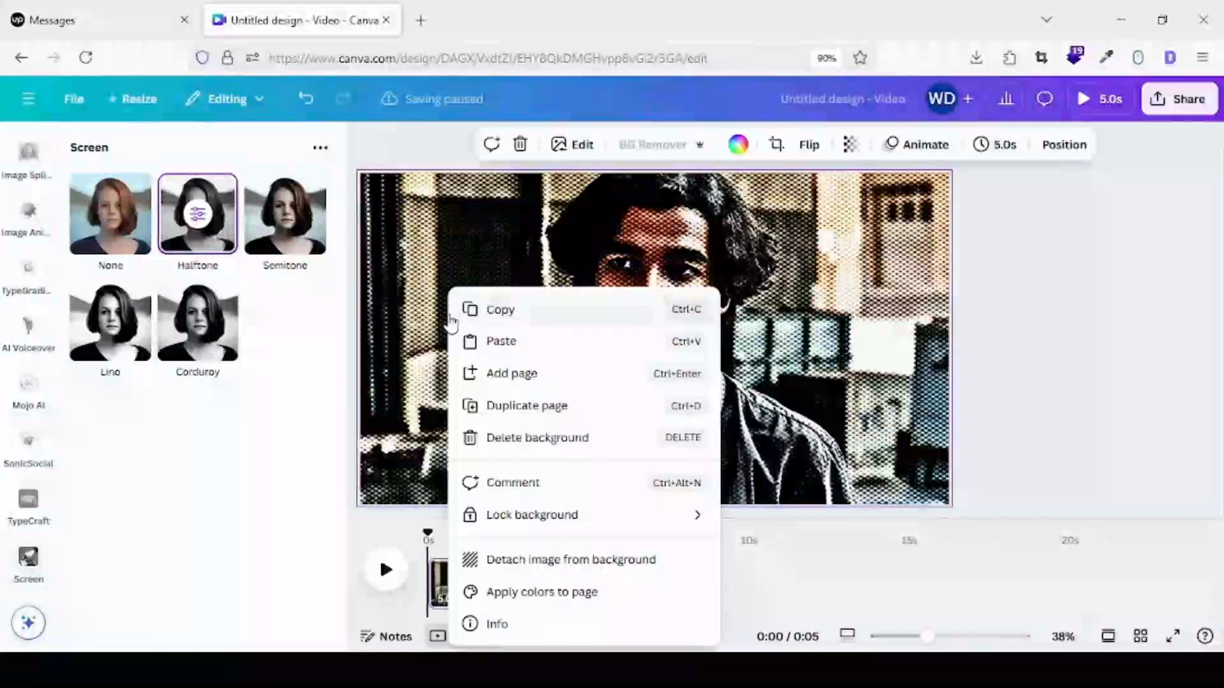
left_click(496, 571)
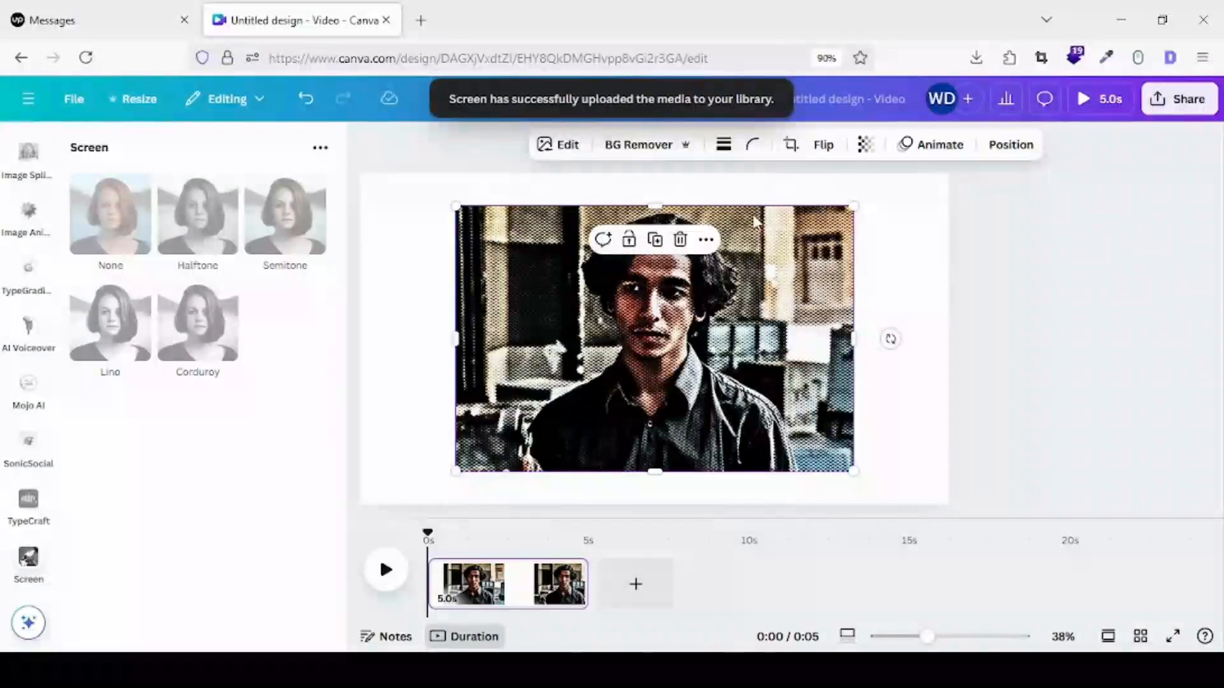
left_click(907, 290)
left_click(768, 290)
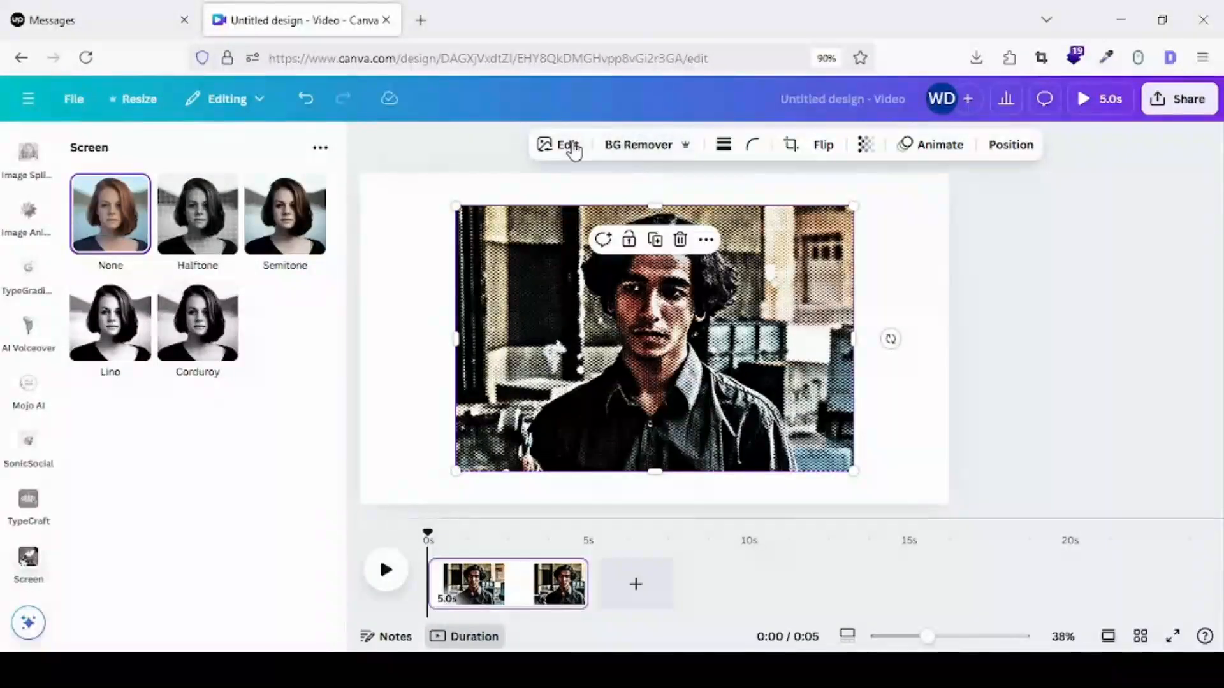
left_click(641, 143)
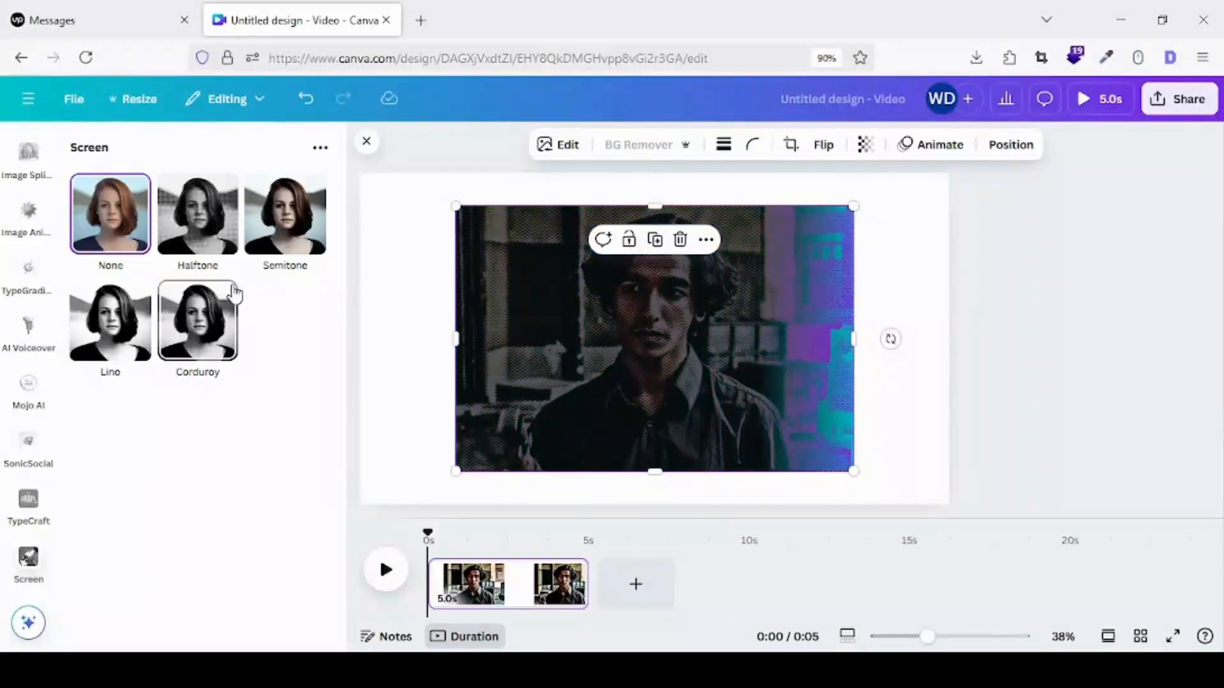
left_click(389, 333)
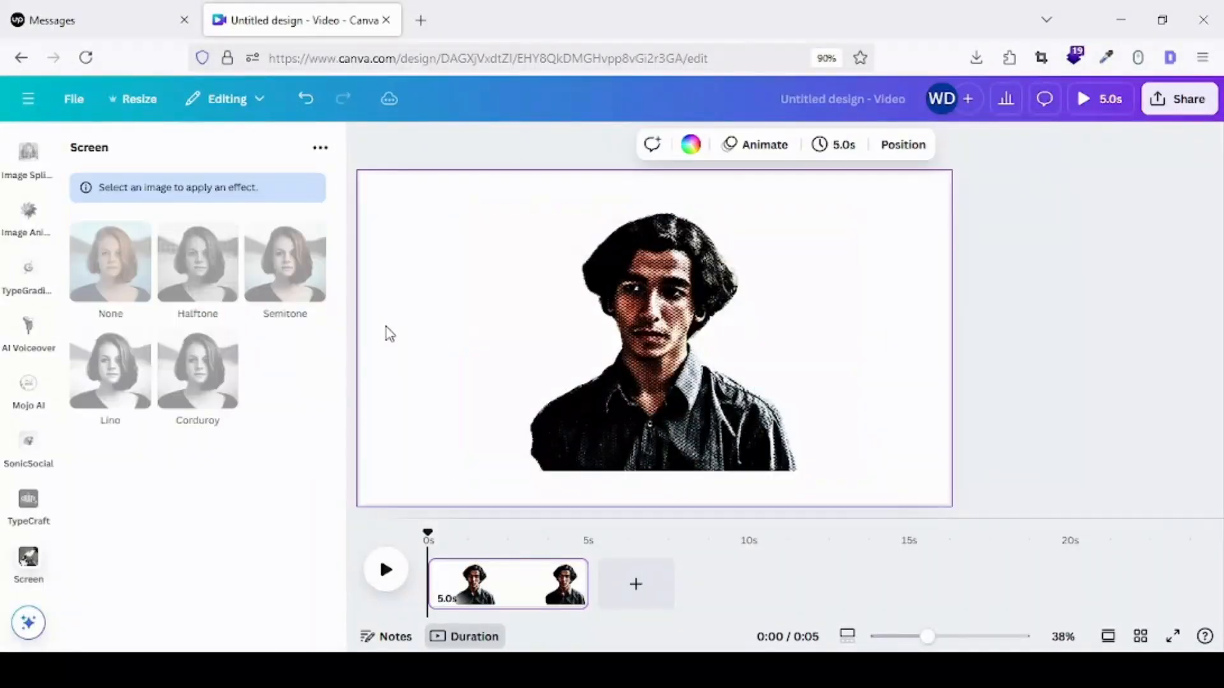
- Search the design elements for "retro background"
scroll(20, 331, "up", 10)
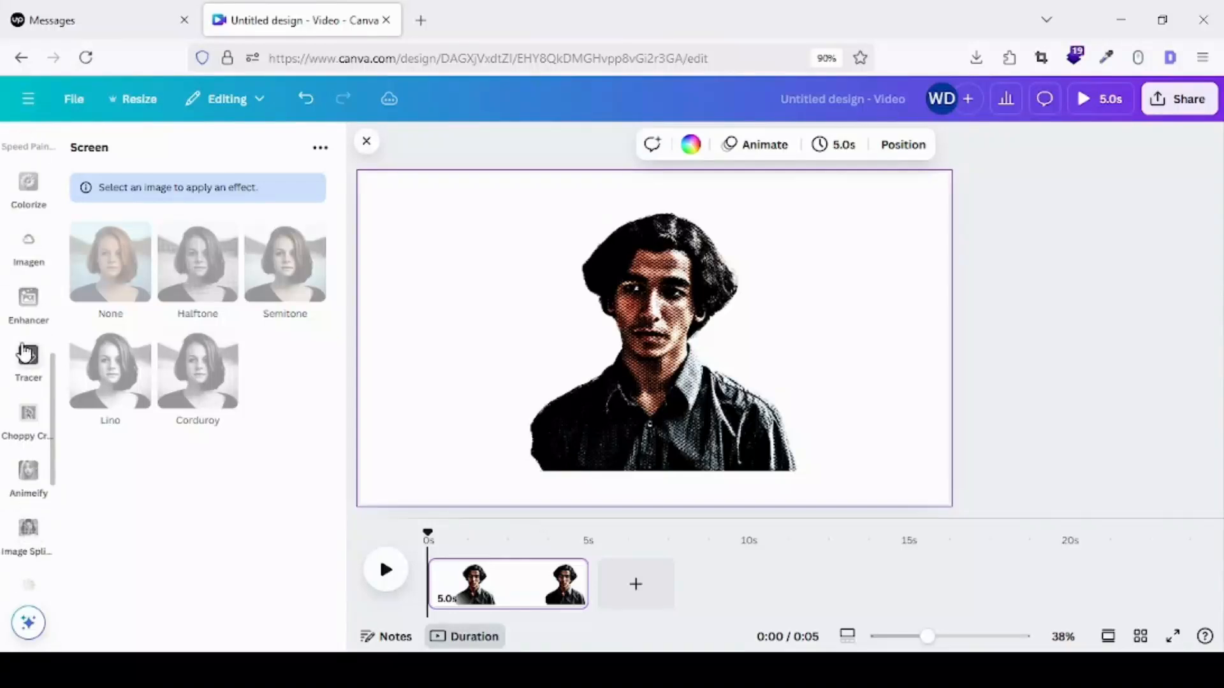
scroll(24, 351, "up", 8)
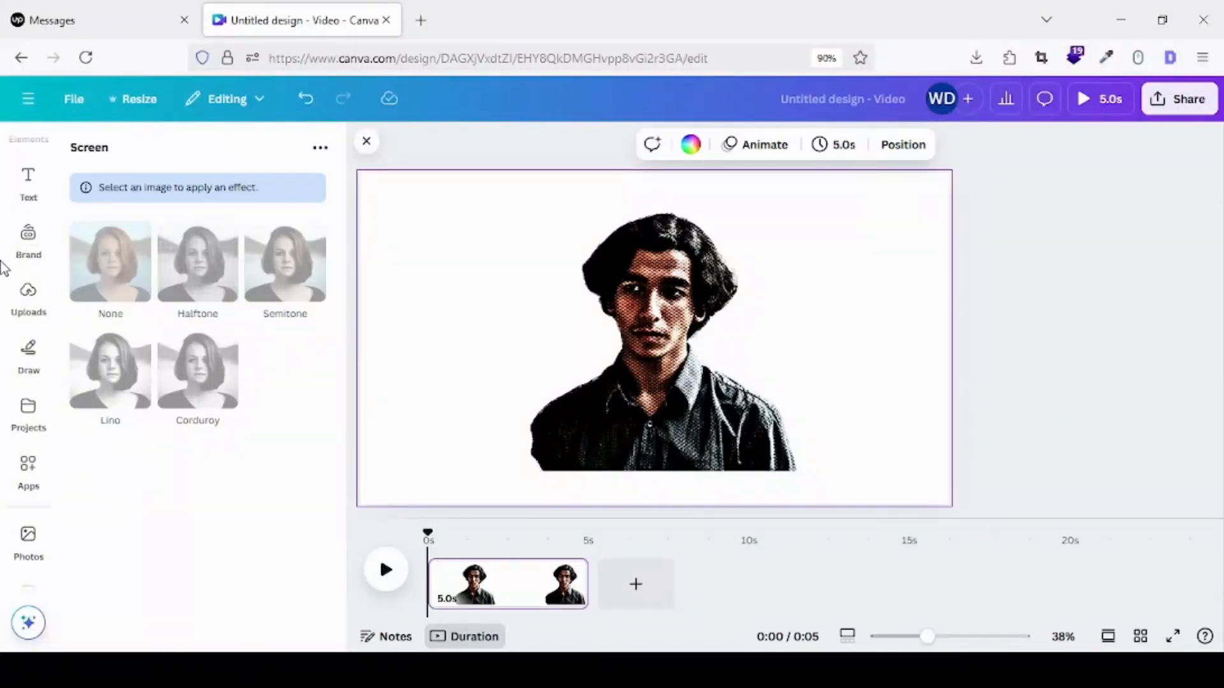
scroll(27, 185, "up", 2)
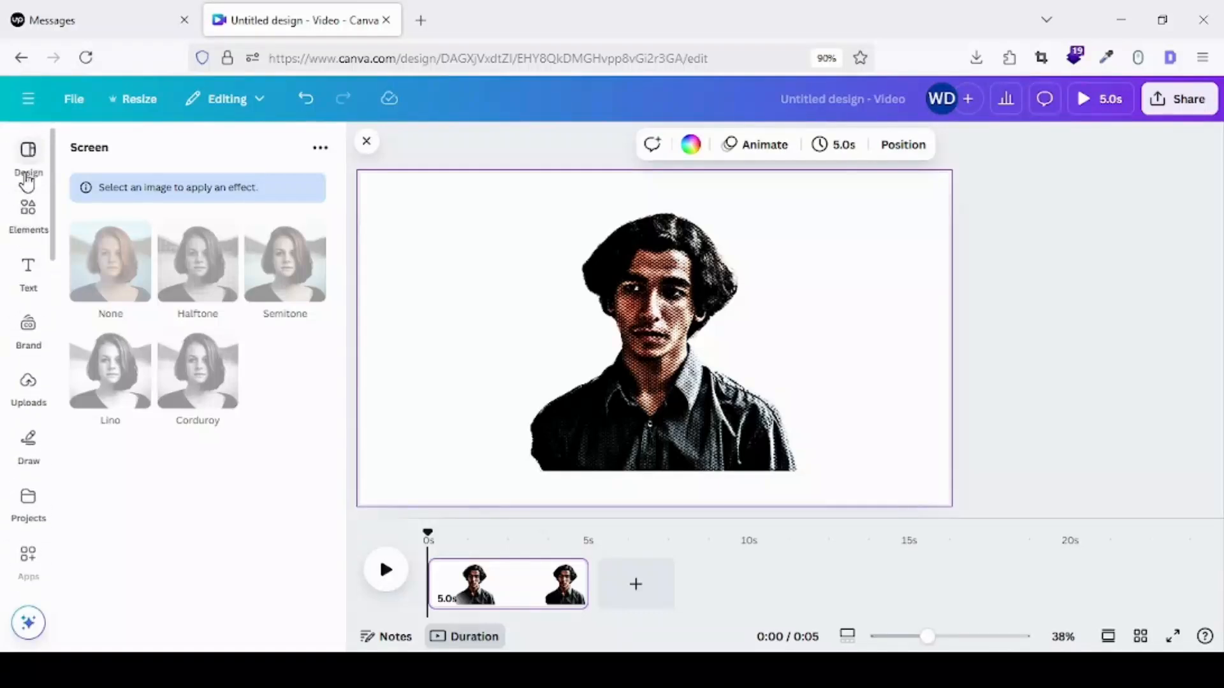
left_click(49, 221)
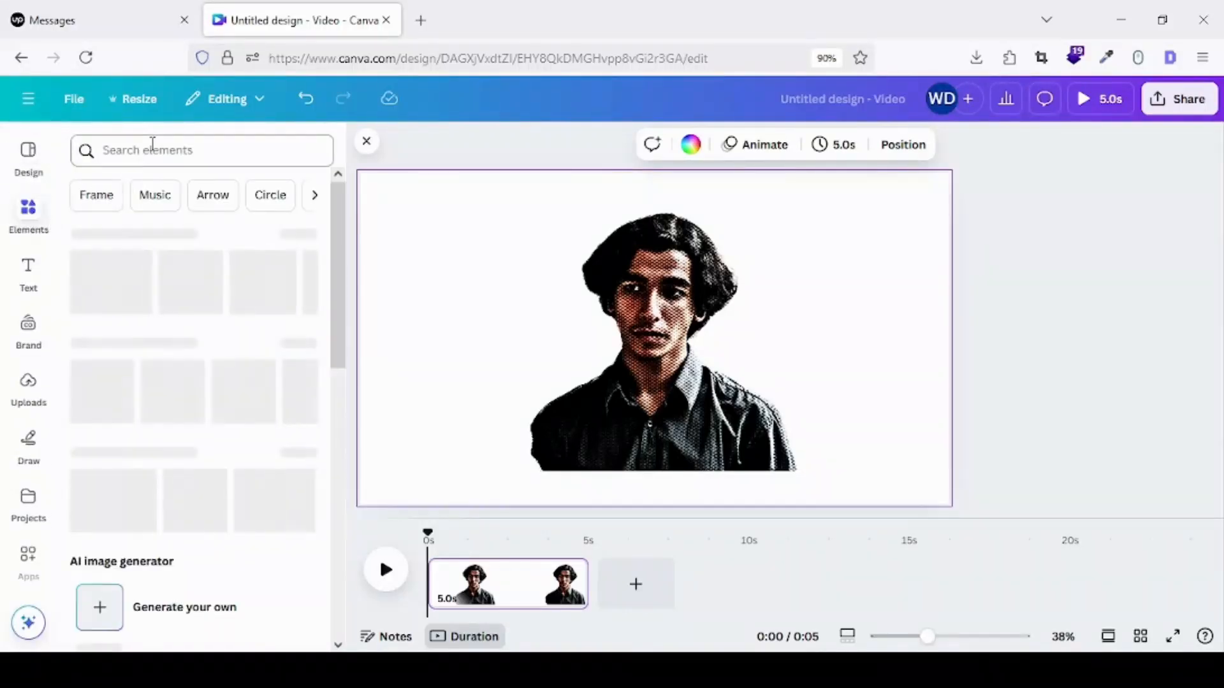
left_click(150, 145)
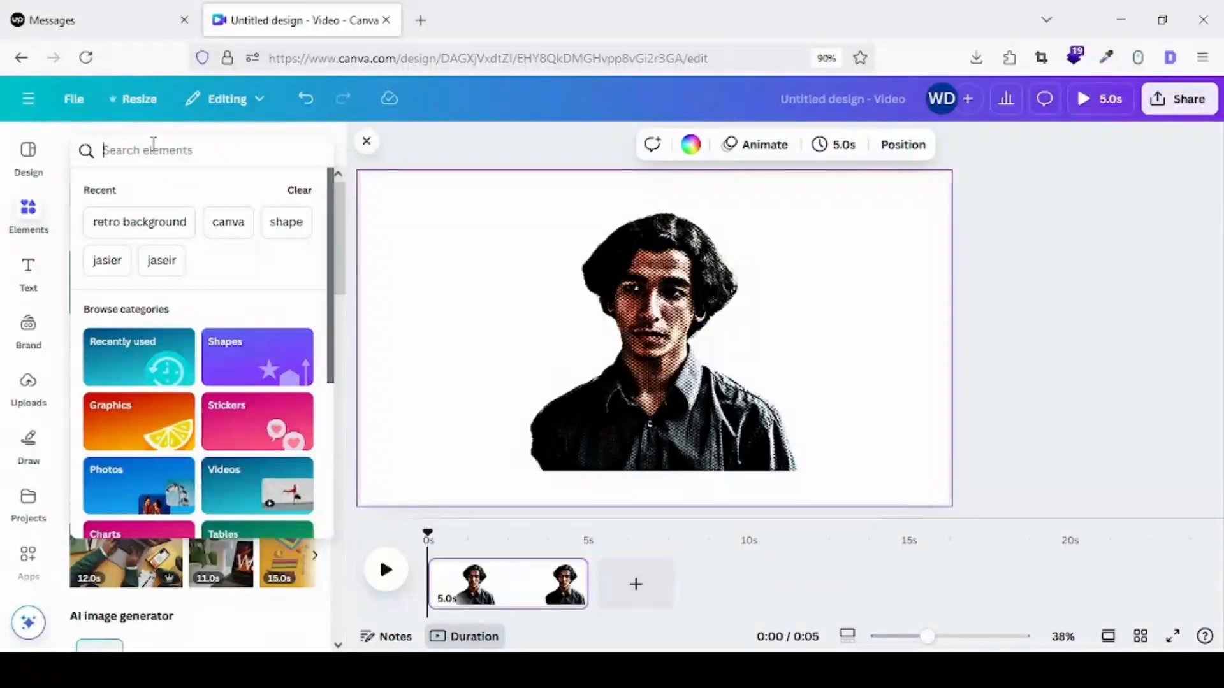
type("r")
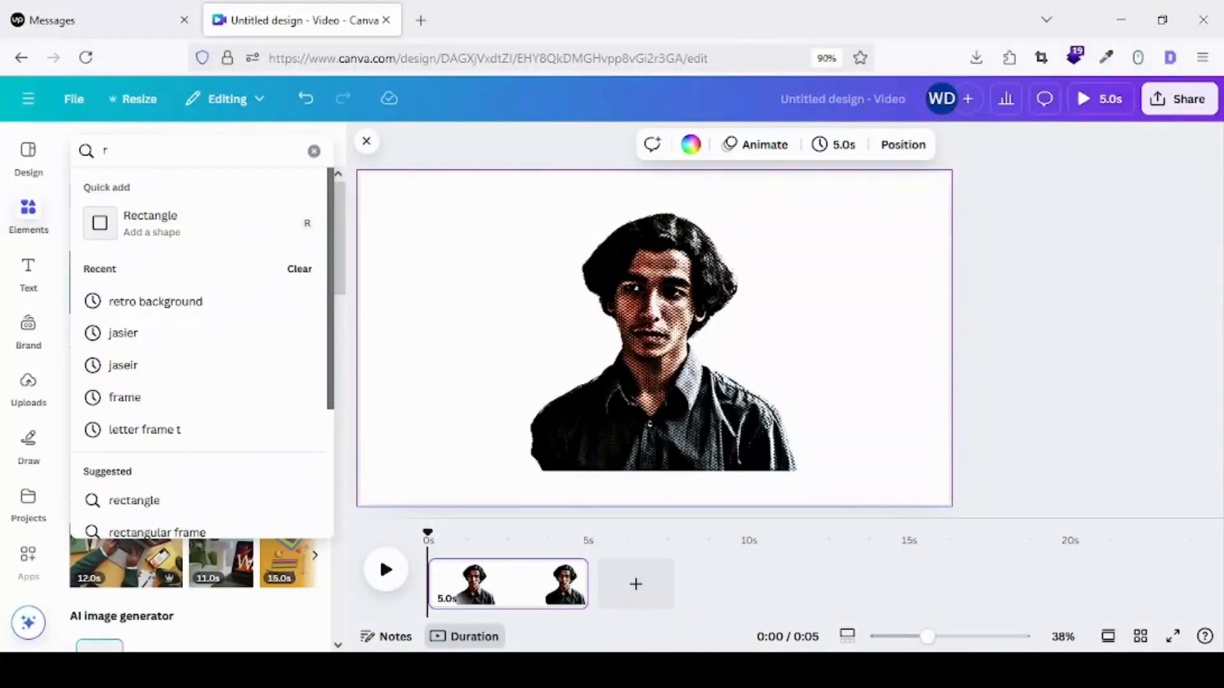
type("e")
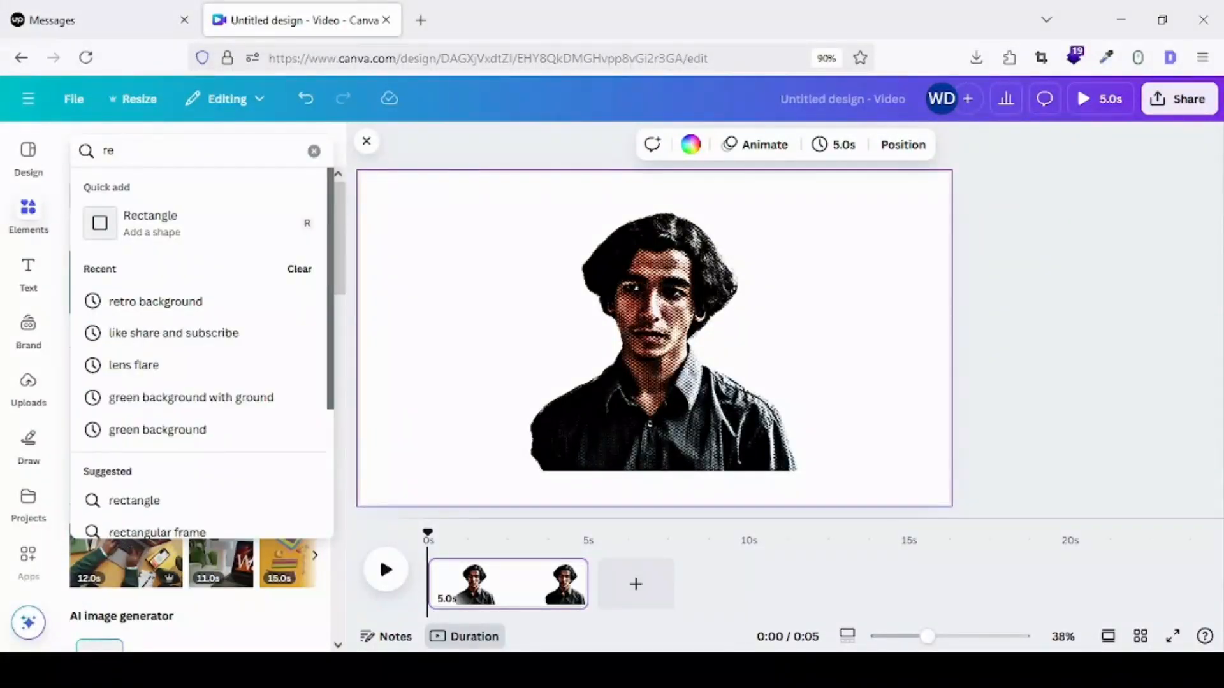
type("tr")
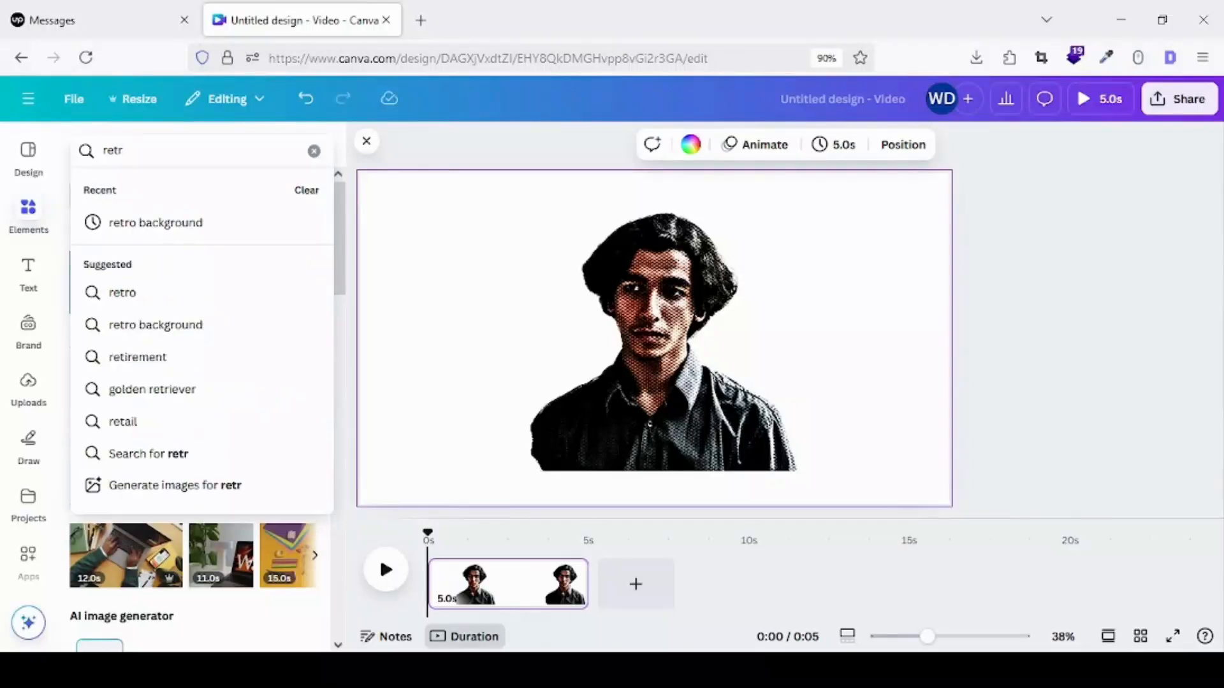
type("o back")
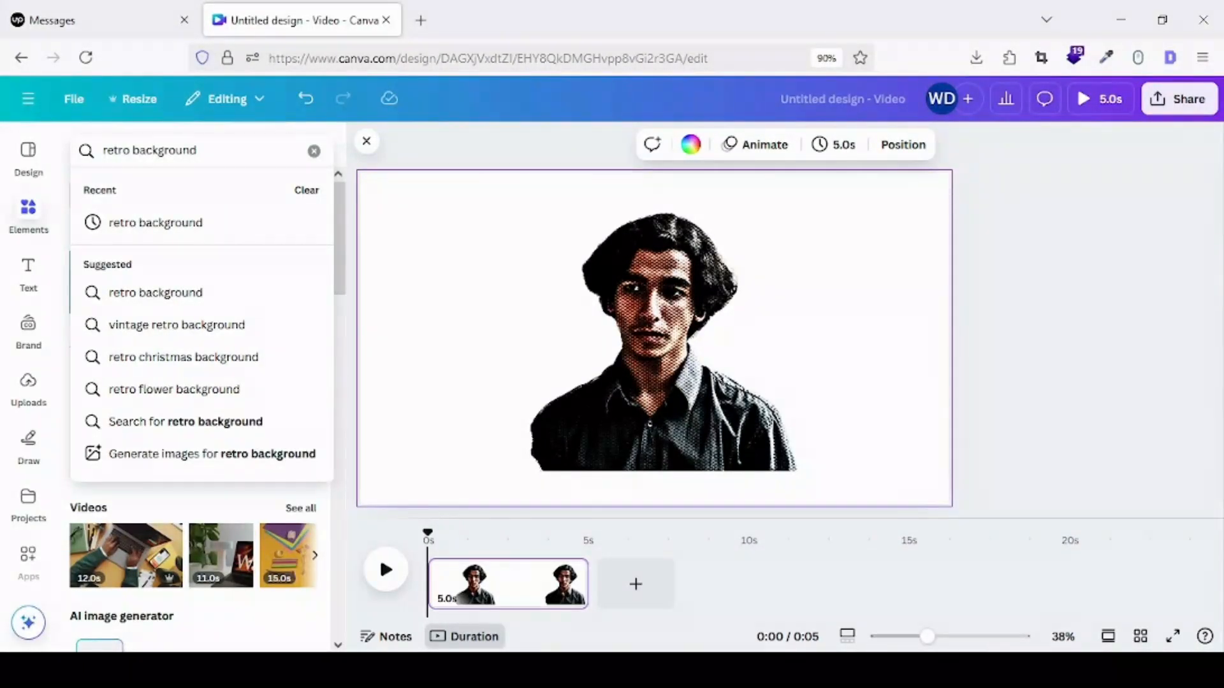
type("ground")
key("Return")
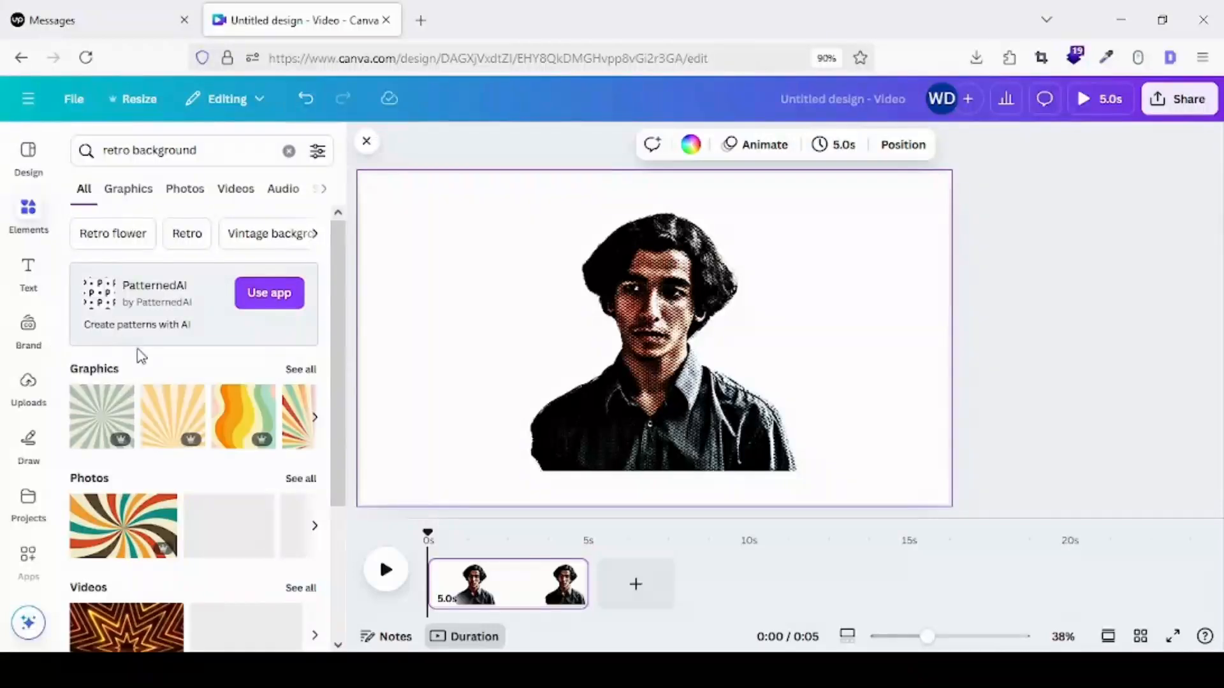
- Add the orange and yellow halftone sunburst photo from the photo results and set it as the page background
left_click(168, 196)
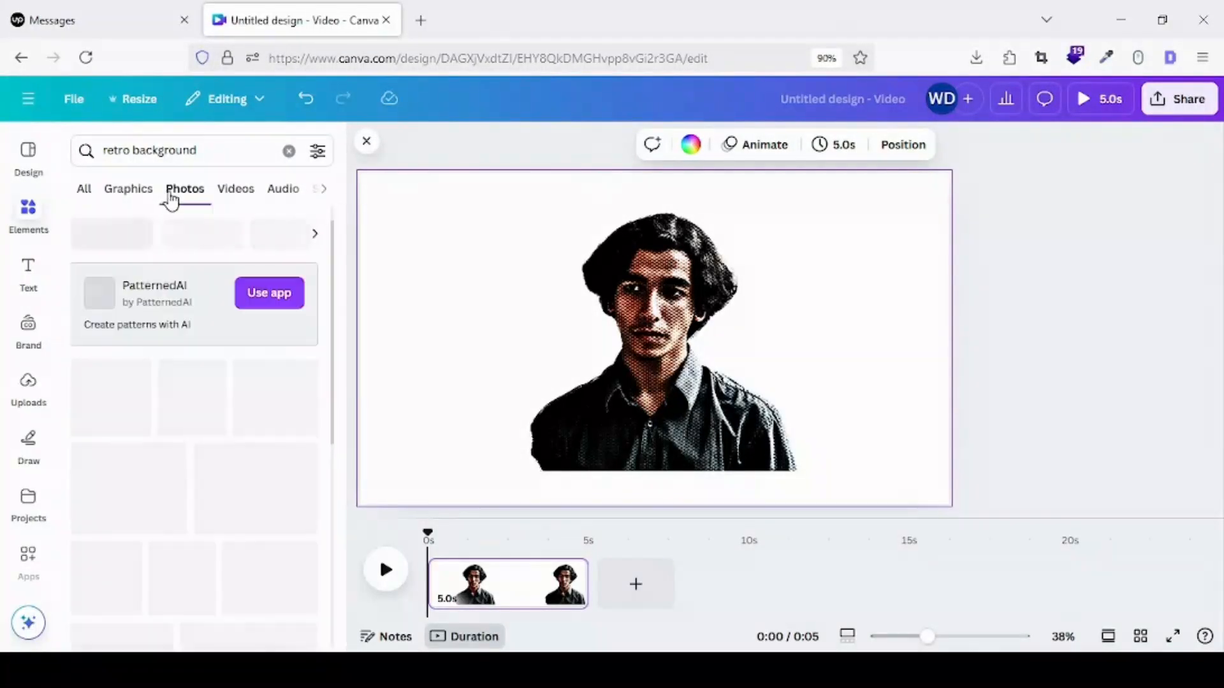
scroll(164, 395, "down", 12)
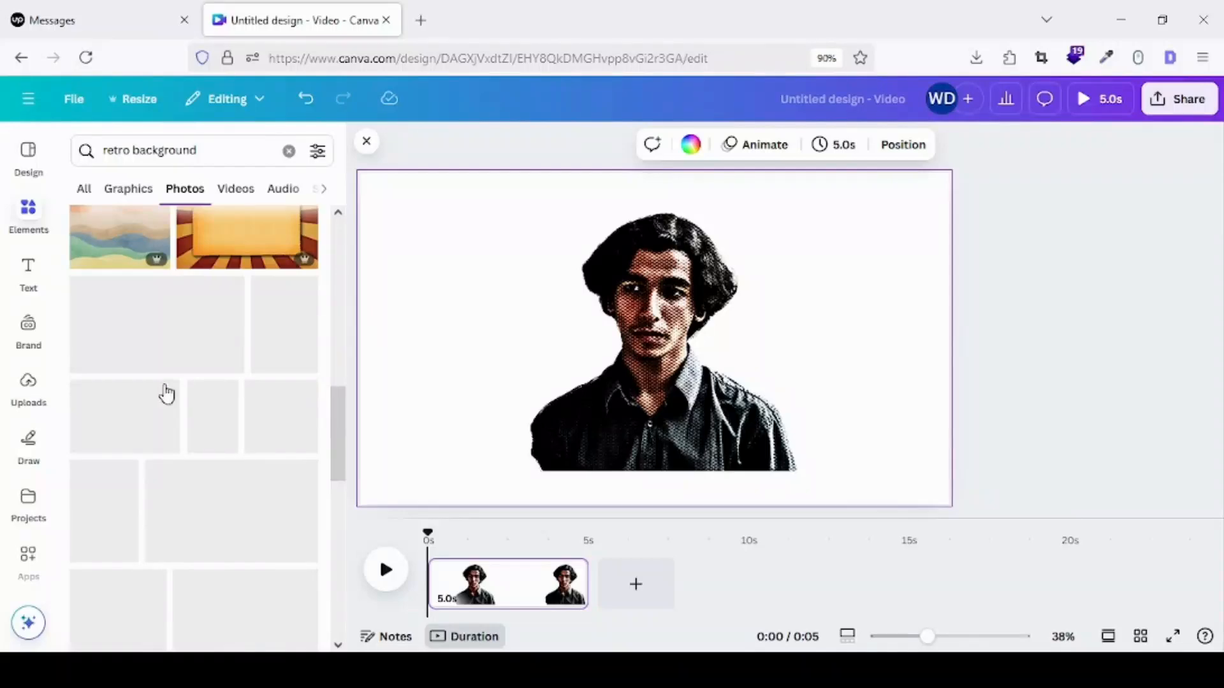
left_click(136, 328)
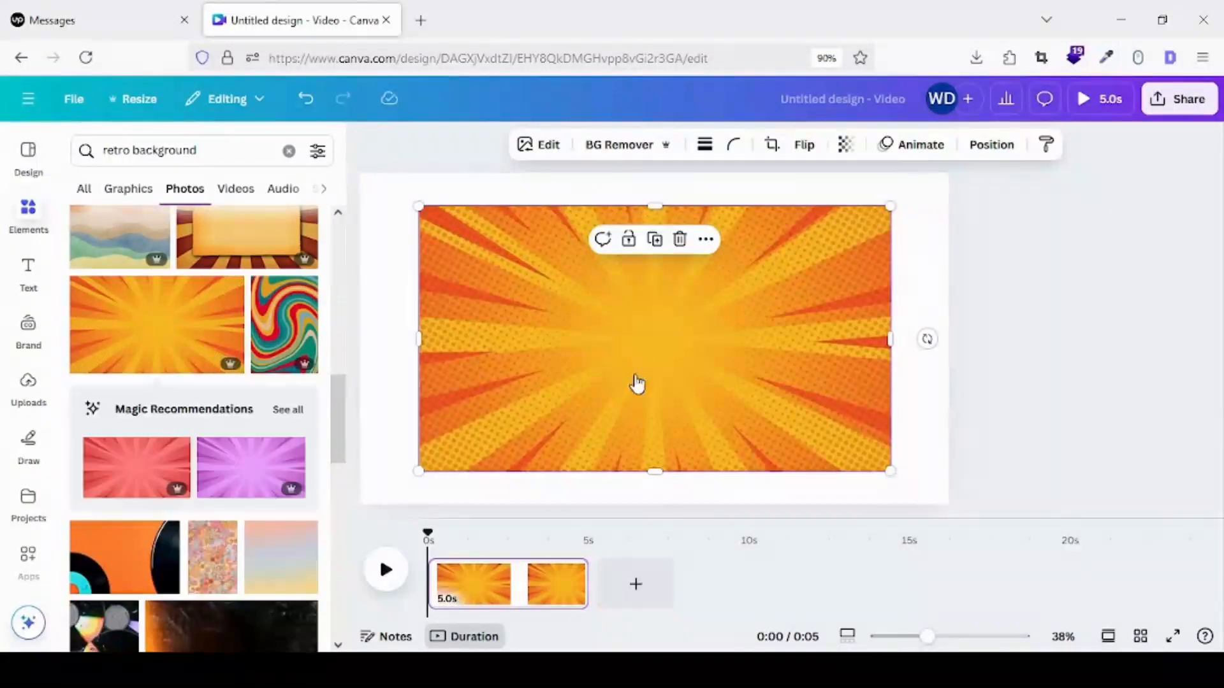
right_click(635, 382)
left_click(763, 558)
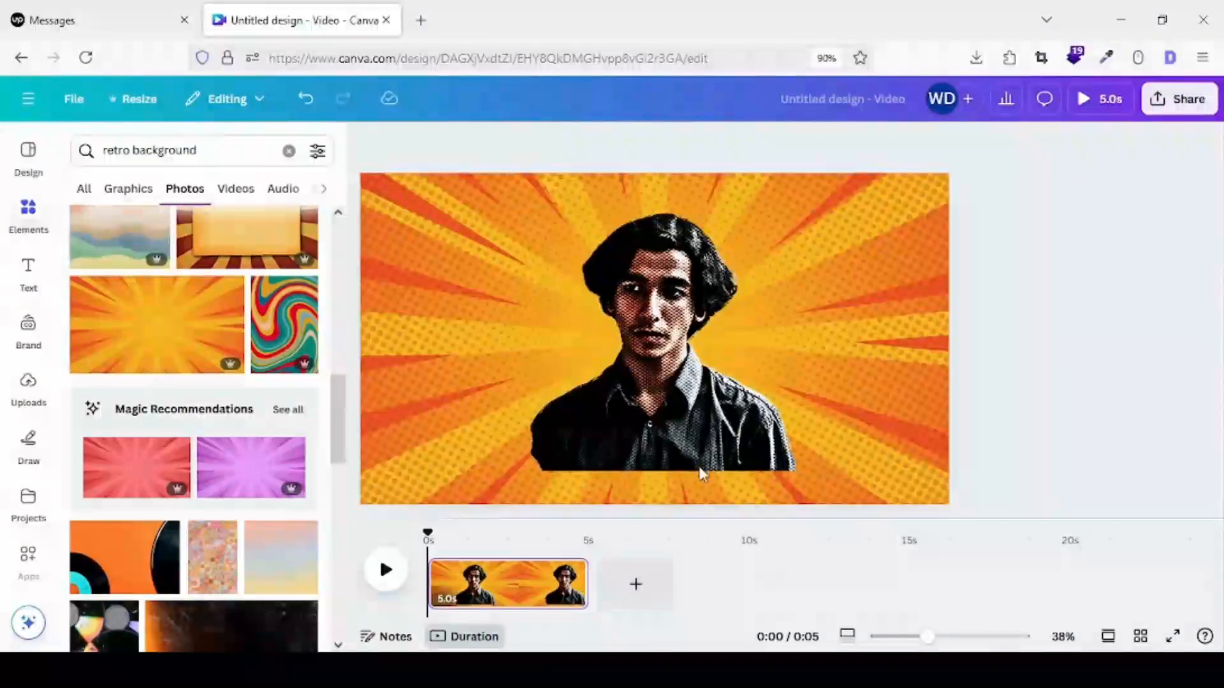
- Enlarge the halftone portrait until it reaches the page's lower edge and center it horizontally on the page
left_click(667, 445)
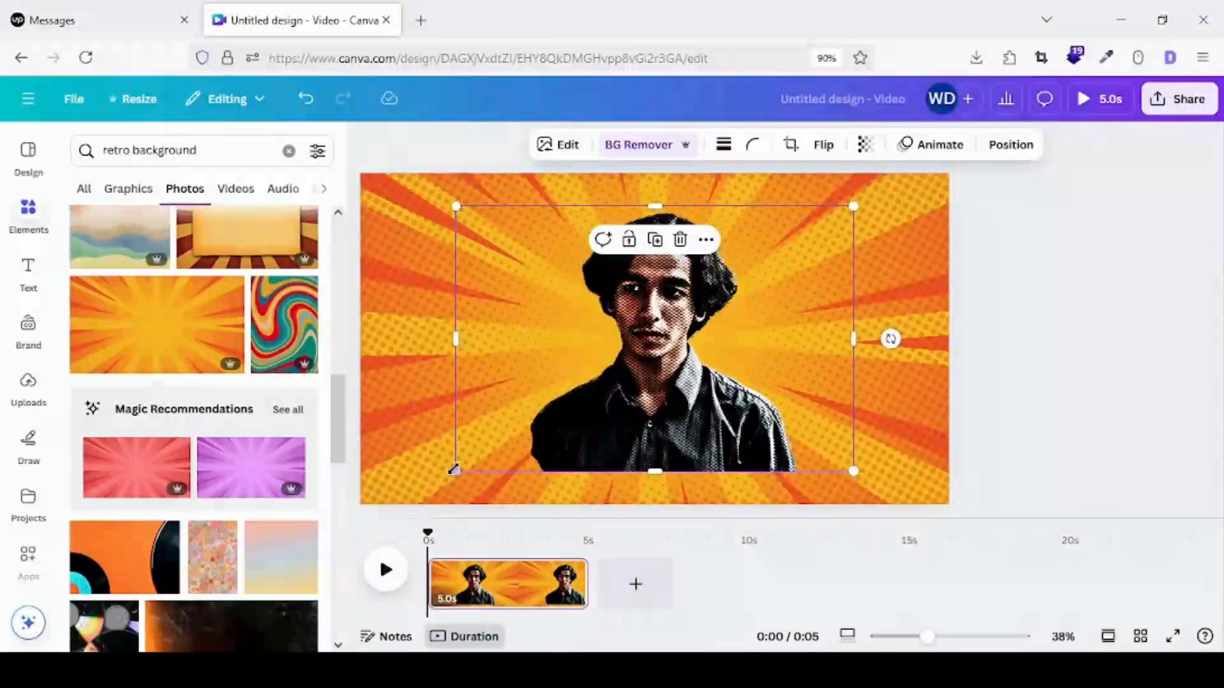
left_click_drag(454, 470, 429, 539)
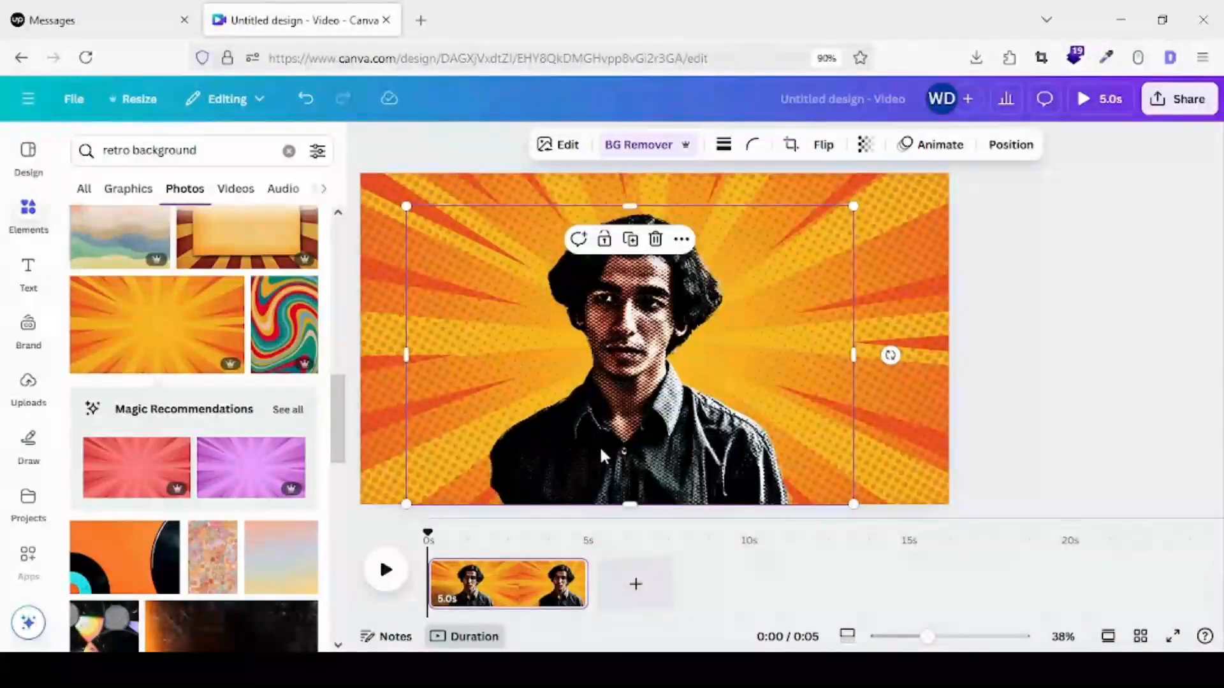
left_click_drag(600, 451, 627, 450)
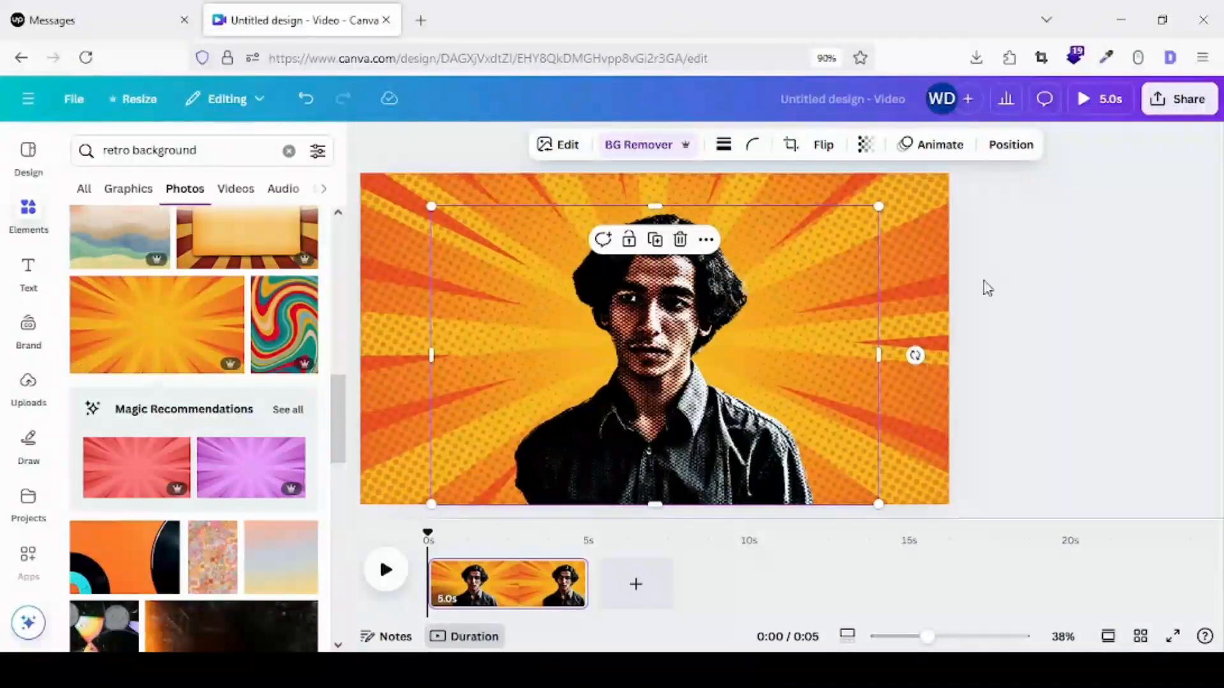
left_click(1066, 265)
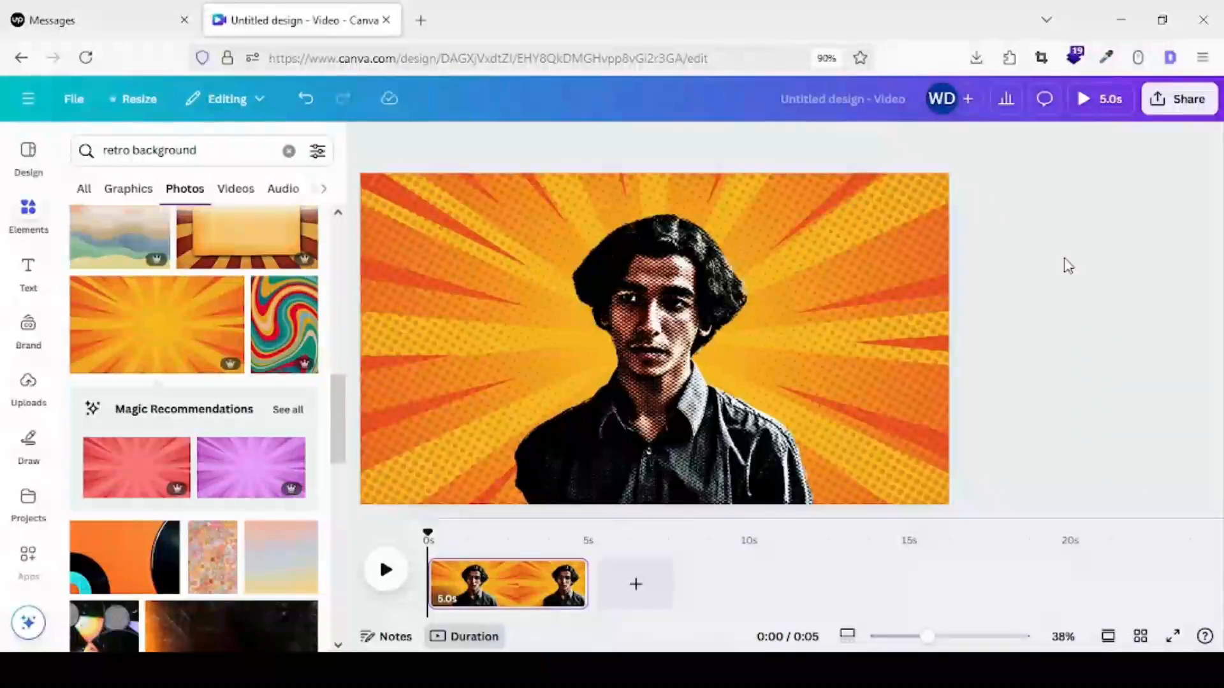